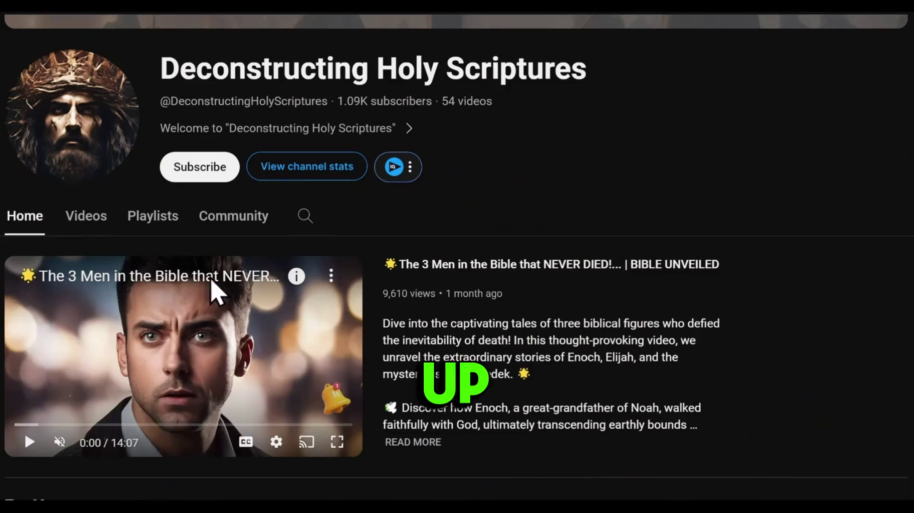
scroll(888, 323, "down", 10)
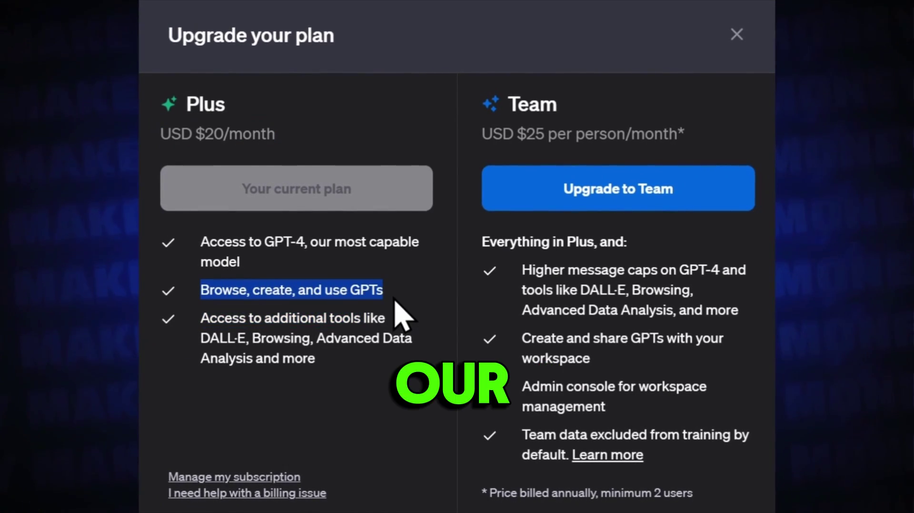
Step: Send ChatGPT a request for a spoken narration script about the New Testament's overall theme
left_click_drag(247, 336, 201, 318)
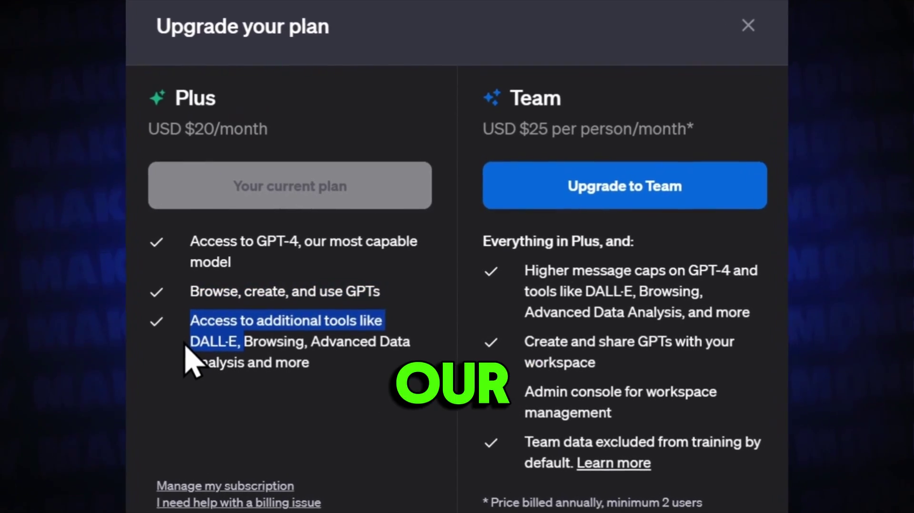
left_click(195, 348)
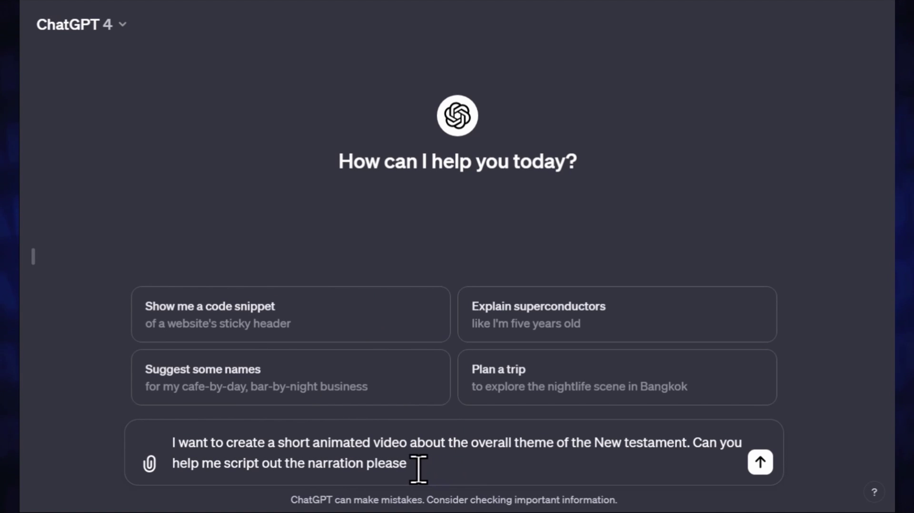
left_click_drag(419, 469, 183, 442)
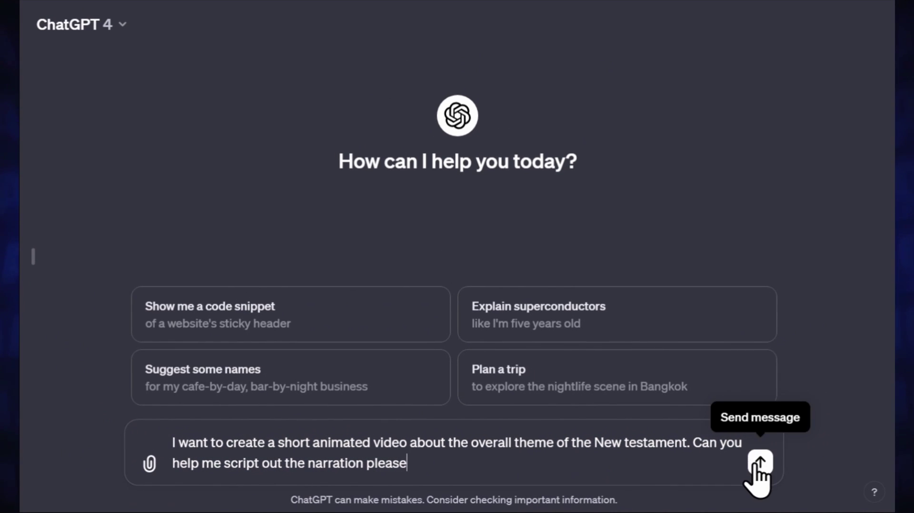
left_click(759, 463)
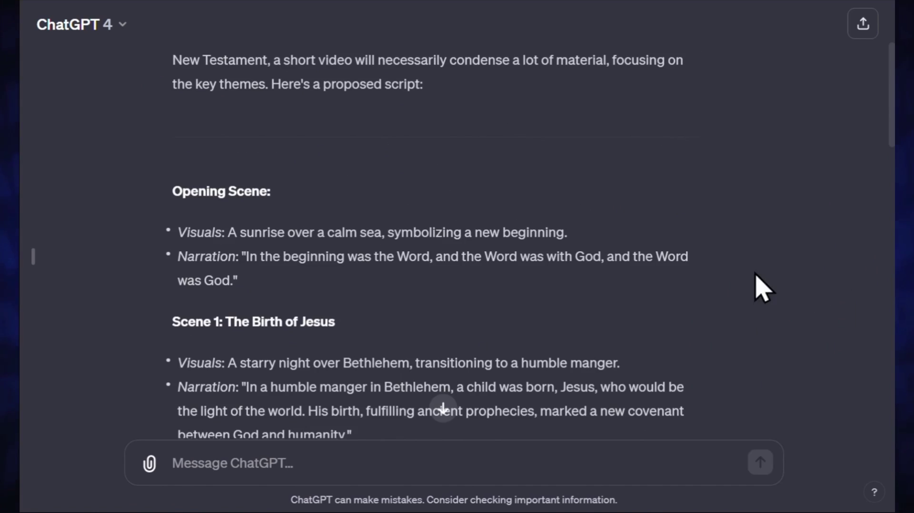
Step: Scroll through the scene-by-scene narration script to its closing scene and select it
scroll(761, 296, "down", 20)
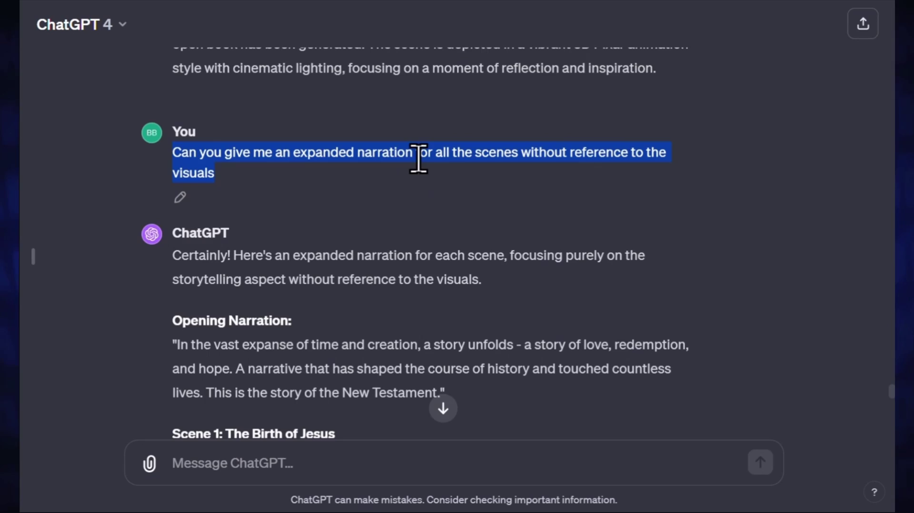
scroll(690, 238, "down", 20)
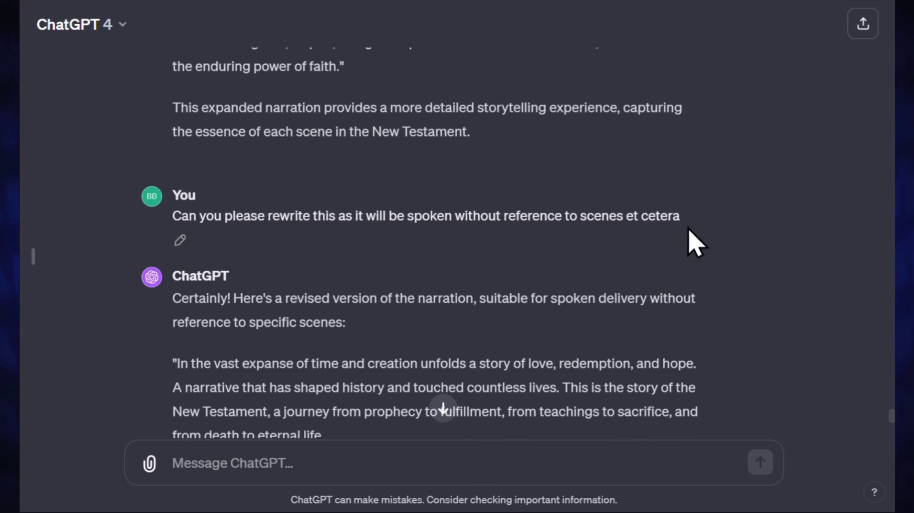
scroll(648, 257, "down", 5)
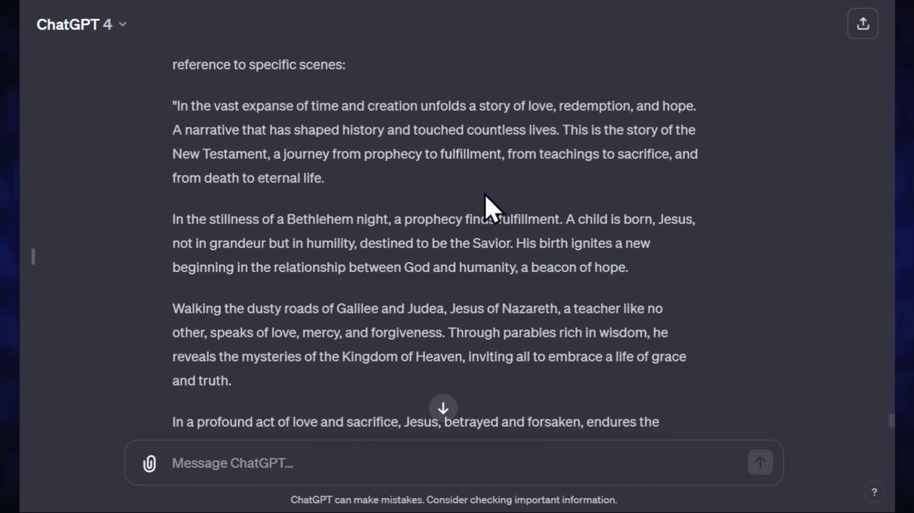
left_click_drag(173, 101, 750, 400)
scroll(689, 367, "down", 15)
Step: Paste and send the request for 16:9 Pixar-style close-up, midrange and ultrawide prompts per scene
right_click(214, 461)
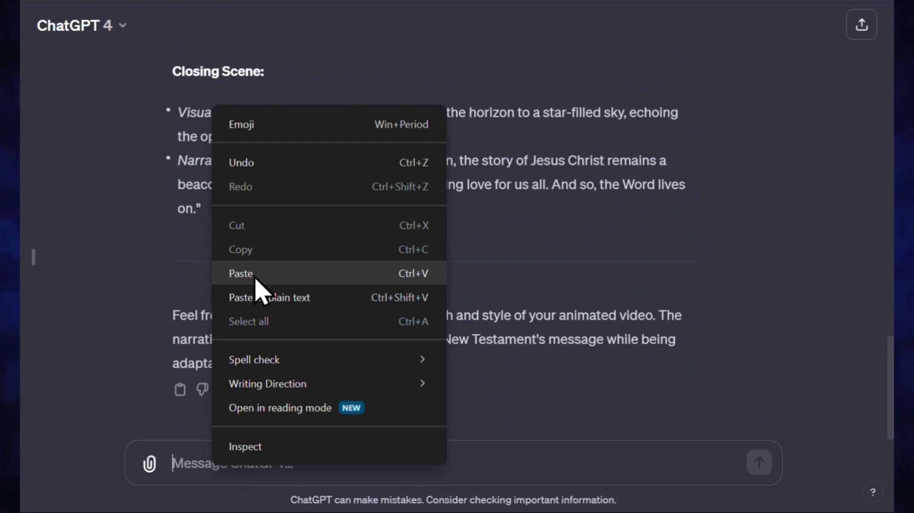
left_click(259, 291)
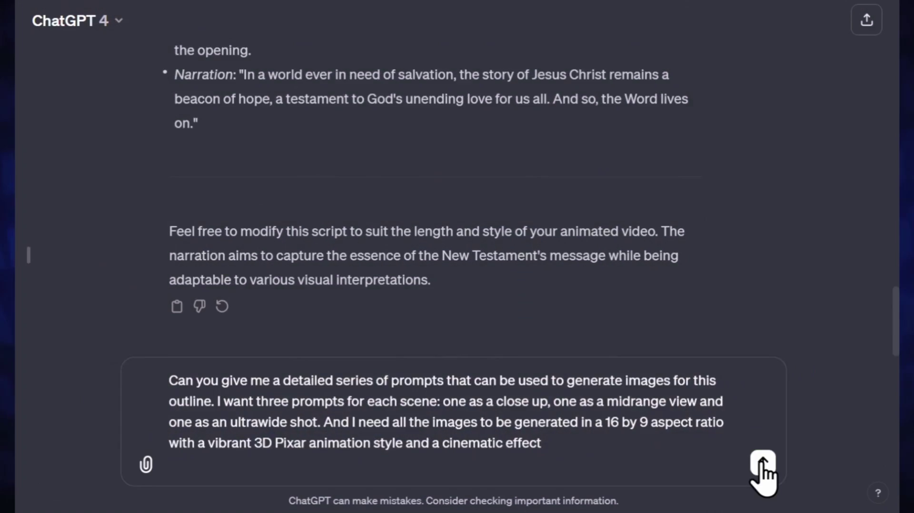
left_click(877, 476)
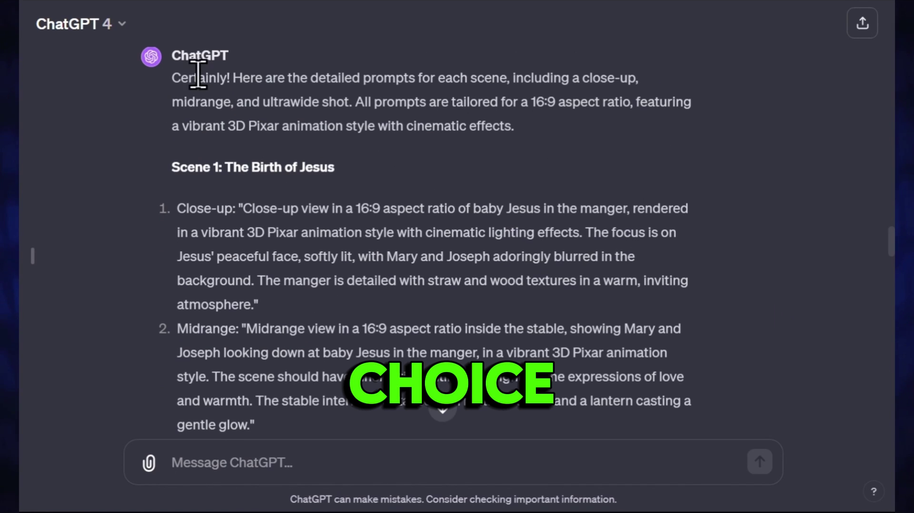
Step: Copy the Scene 1 close-up and ultrawide prompts into the message box to generate those images
left_click_drag(177, 165, 336, 168)
left_click_drag(244, 208, 259, 307)
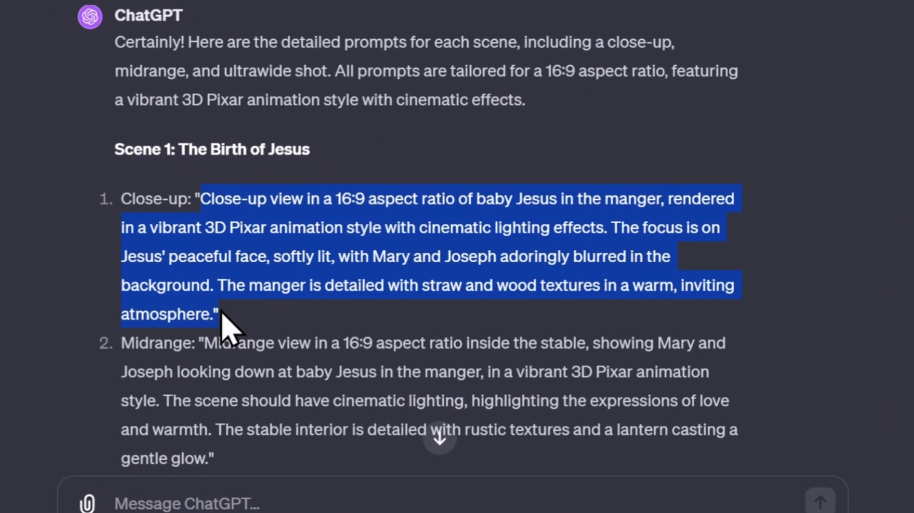
right_click(237, 285)
left_click(224, 314)
right_click(107, 498)
left_click(122, 328)
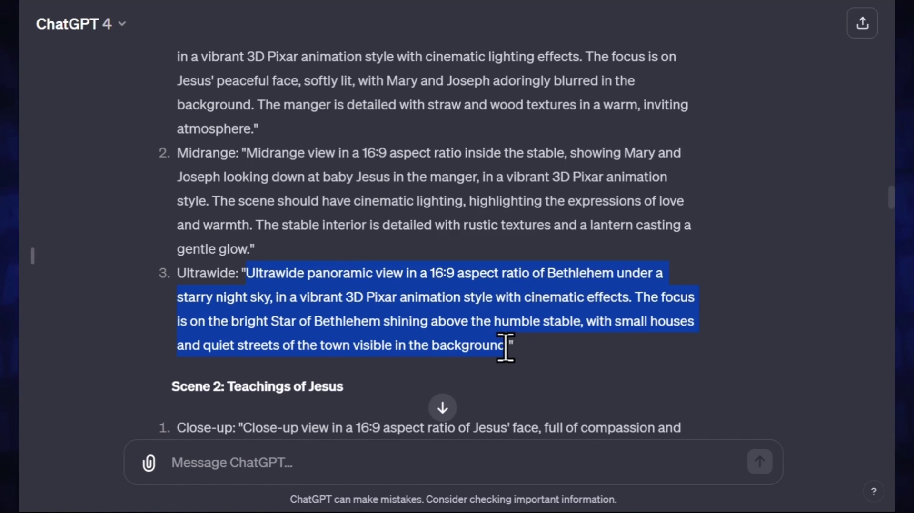
right_click(260, 468)
left_click(310, 280)
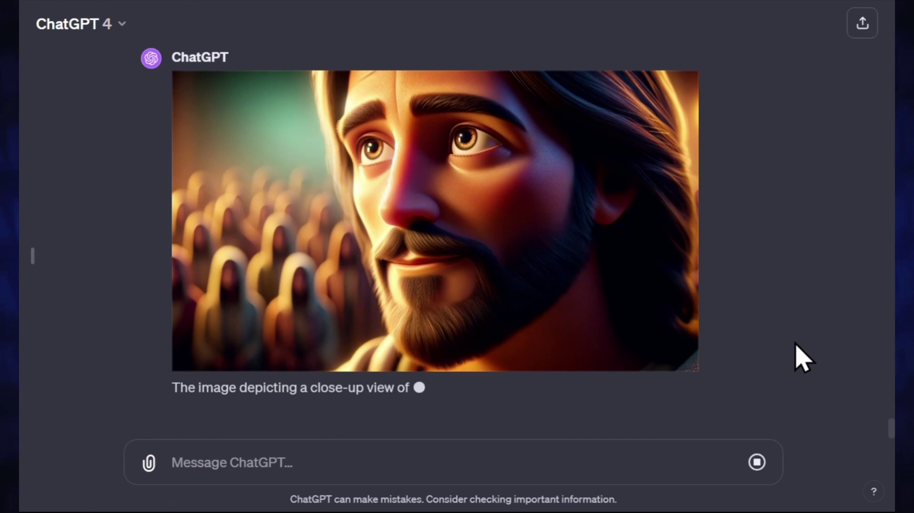
Step: Paint motion areas over Joseph's head with Brushes 1–3, set rightward motion, and save
scroll(776, 367, "up", 2)
scroll(772, 333, "down", 2)
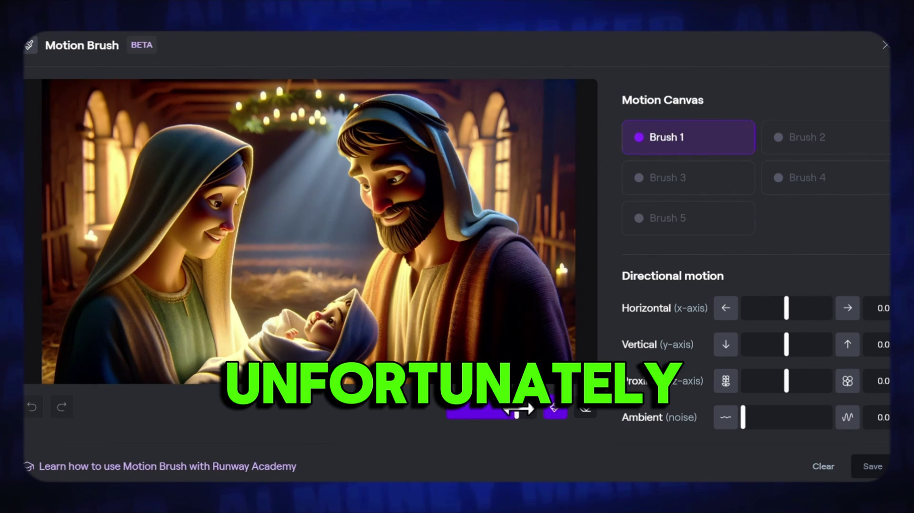
left_click_drag(448, 183, 425, 130)
left_click(688, 218)
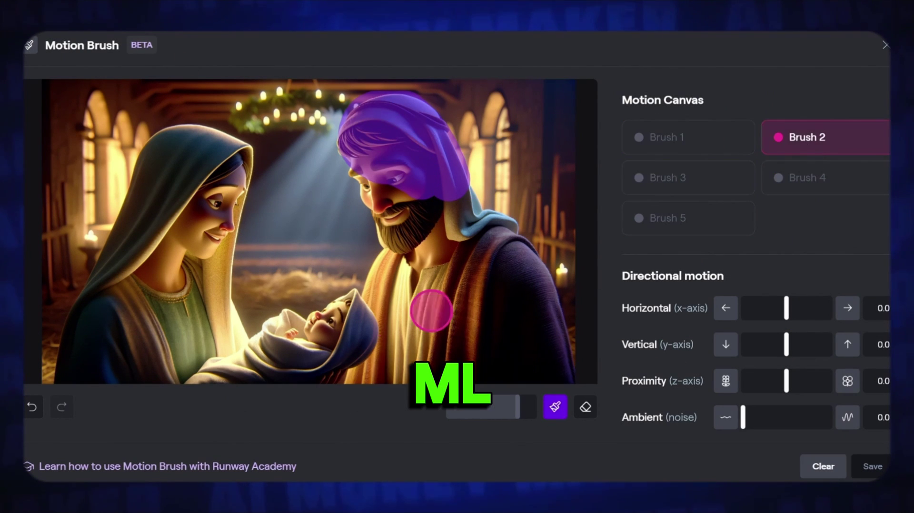
left_click(703, 182)
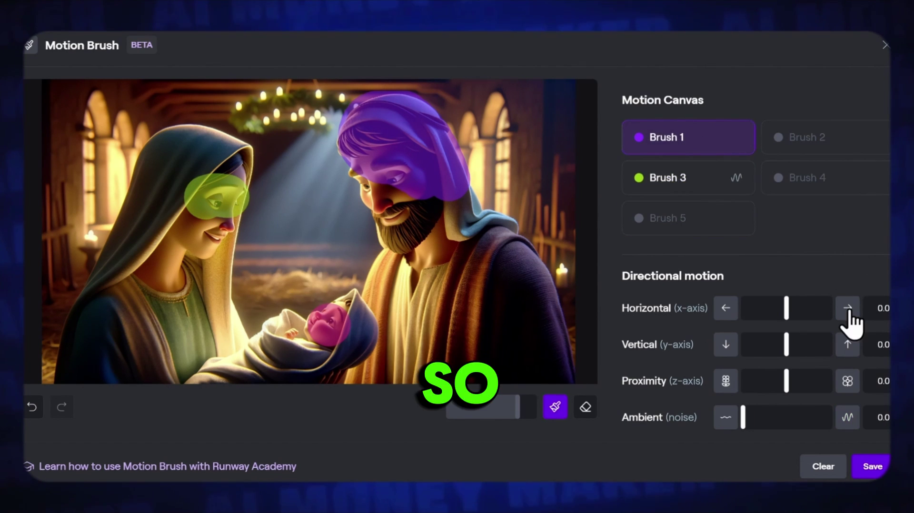
left_click(847, 308)
left_click(873, 466)
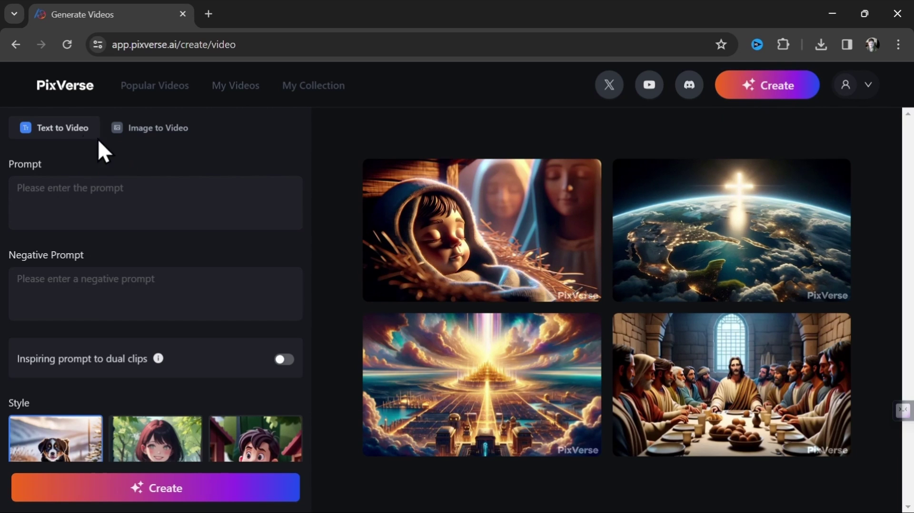
Step: Load the midrange stable nativity image into Image to Video with strength of motion 0.47
left_click(157, 133)
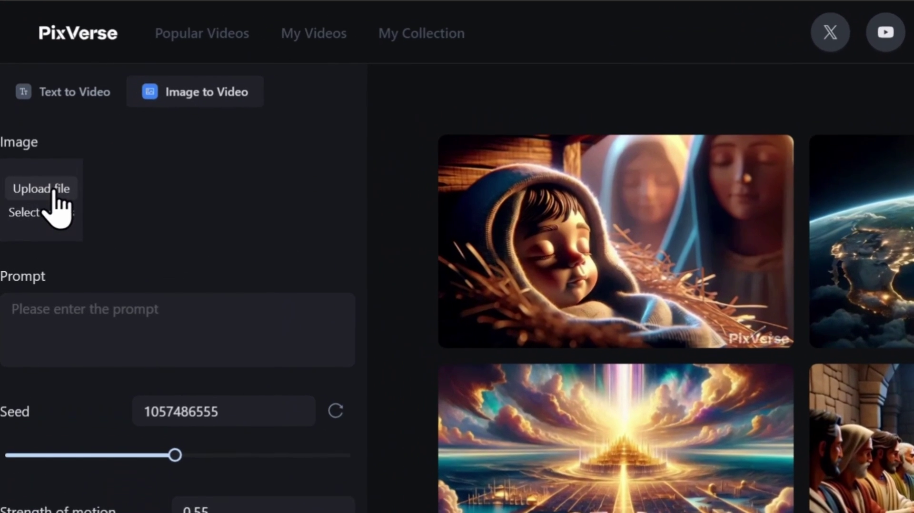
left_click(46, 189)
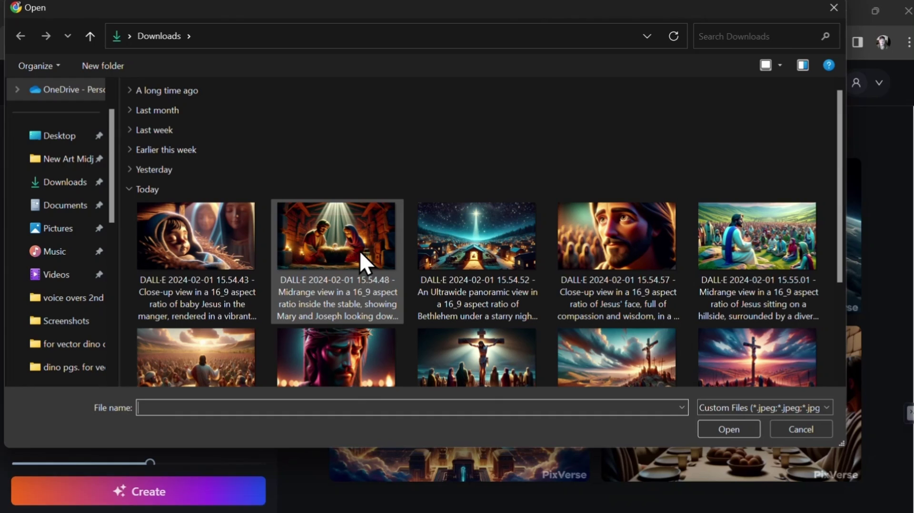
double_click(330, 238)
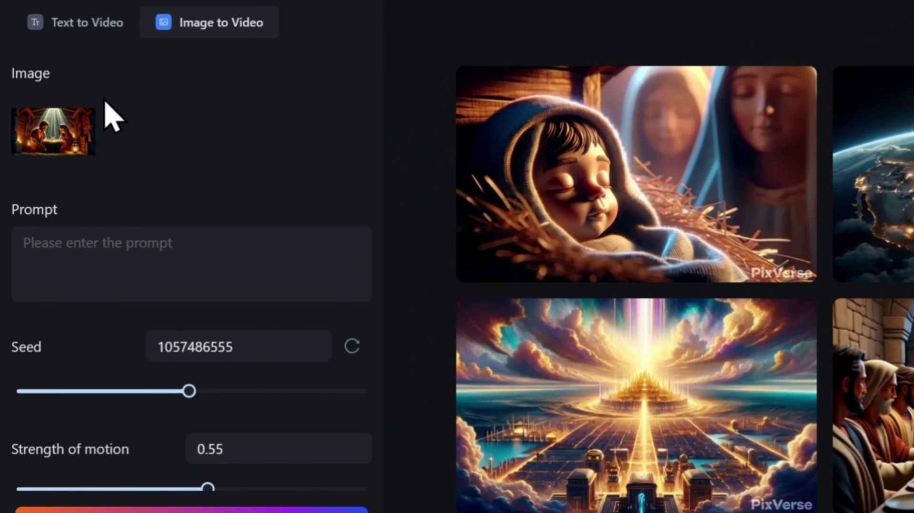
left_click(108, 242)
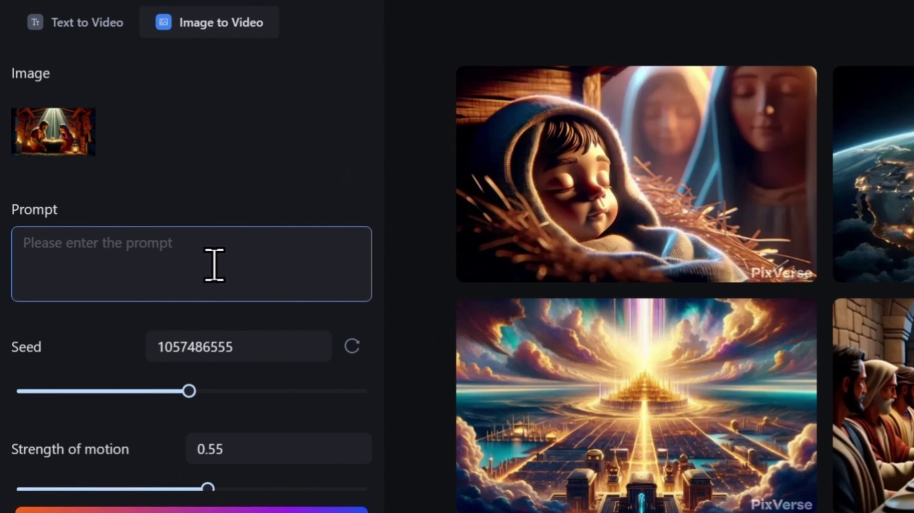
scroll(221, 308, "down", 1)
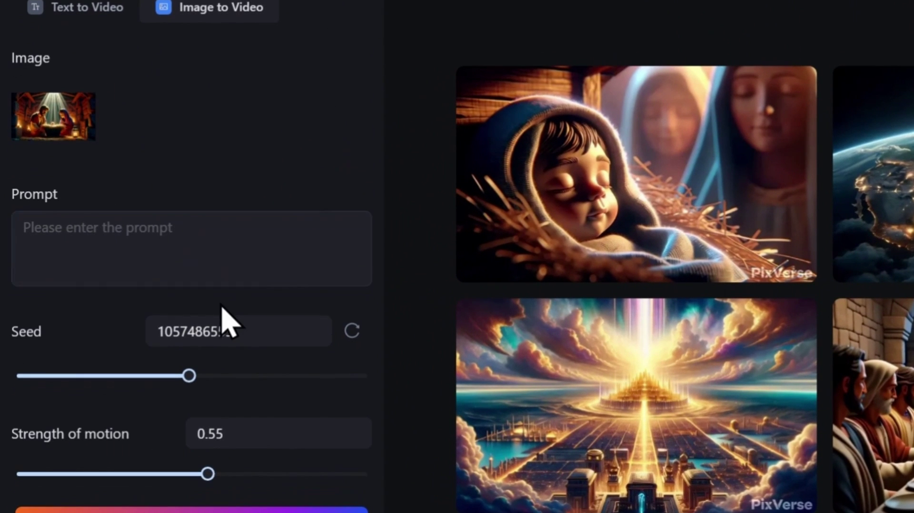
left_click(361, 438)
left_click(361, 438)
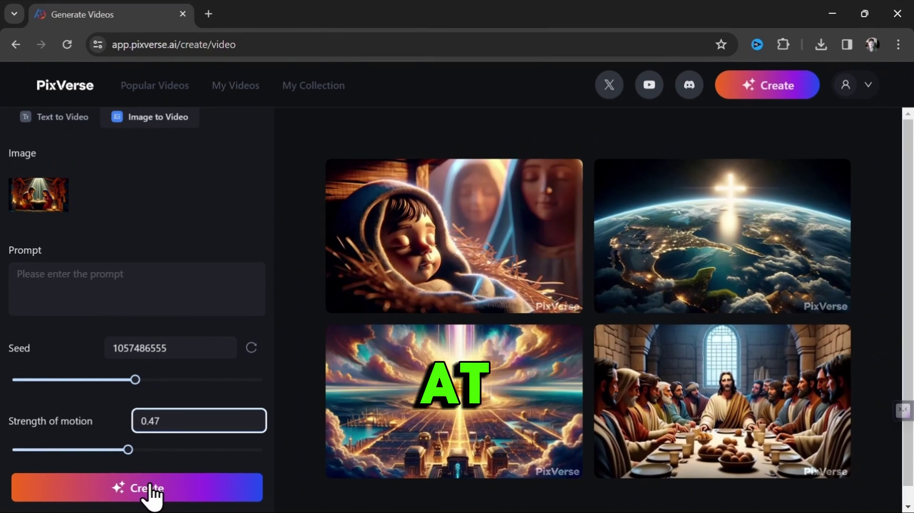
Step: Create the nativity clip, then upscale it and download the upscaled version
left_click(139, 490)
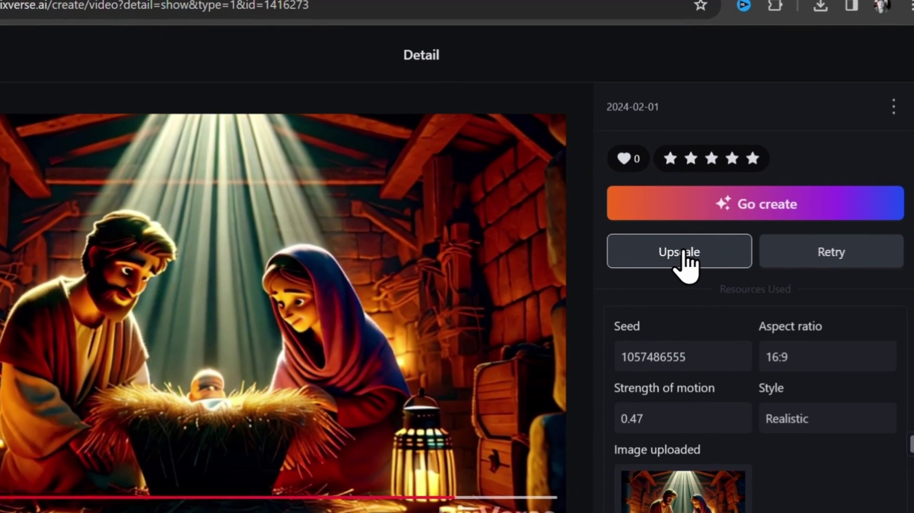
left_click(698, 267)
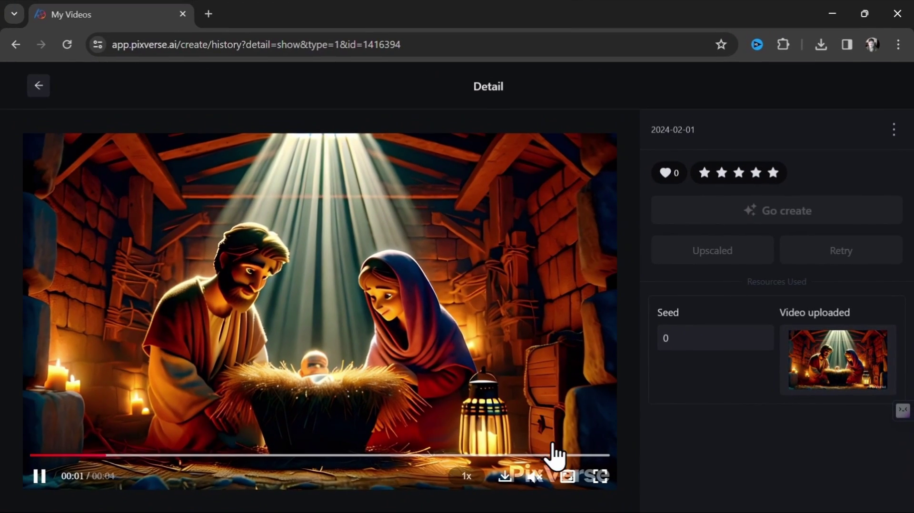
left_click(507, 478)
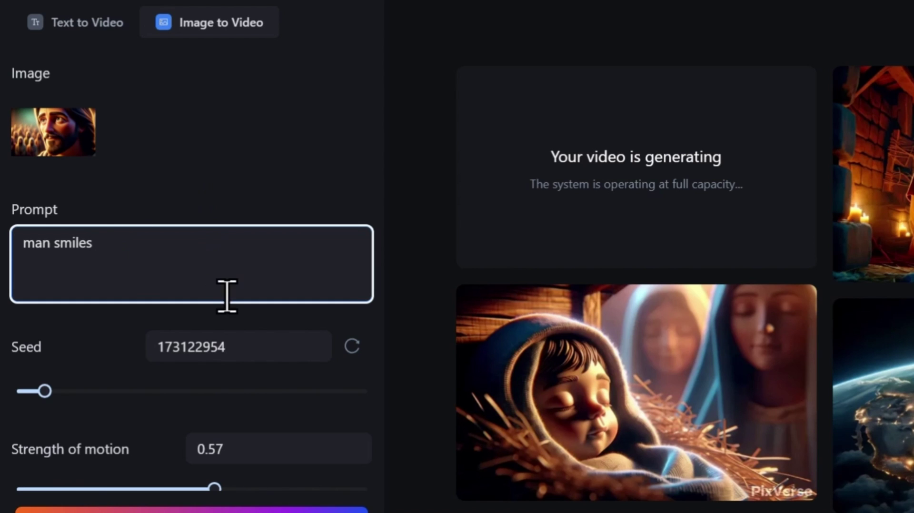
Step: Set strength of motion to 0.45, upload a new source image, and generate its clip
left_click(361, 456)
left_click(361, 456)
left_click(360, 456)
left_click(360, 456)
left_click(361, 456)
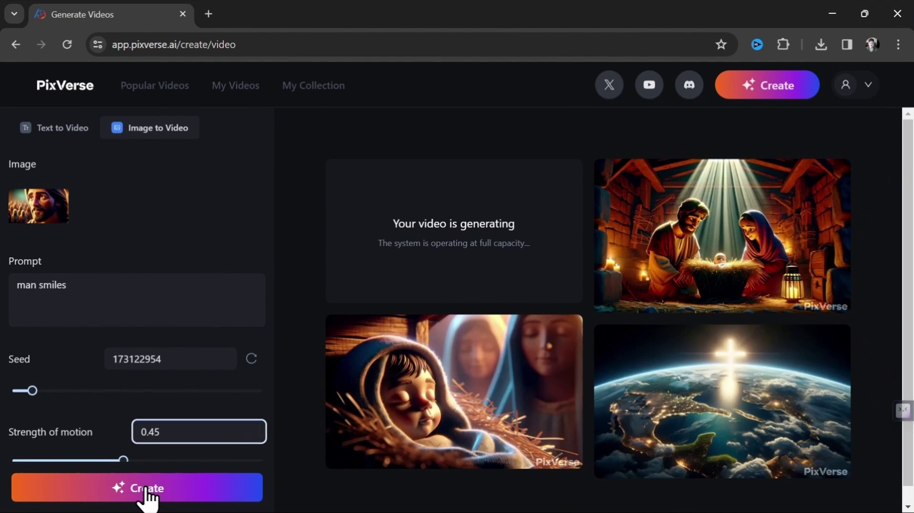
left_click(147, 495)
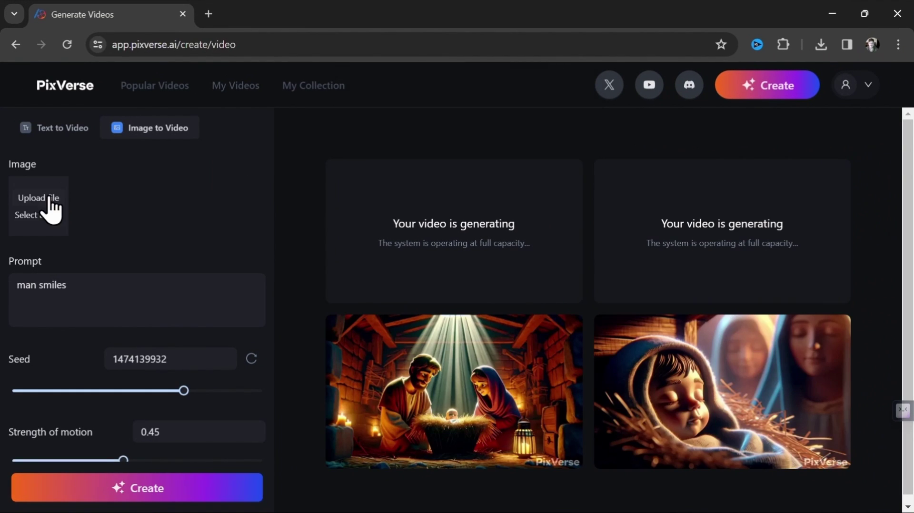
left_click(49, 210)
double_click(250, 238)
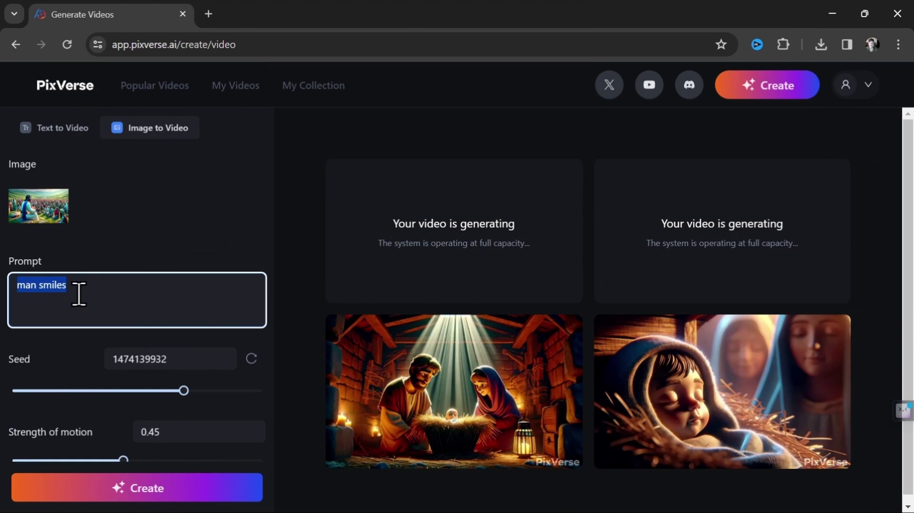
left_click(190, 484)
Step: Generate another clip at strength 0.50, then upscale the starry village video
left_click(45, 210)
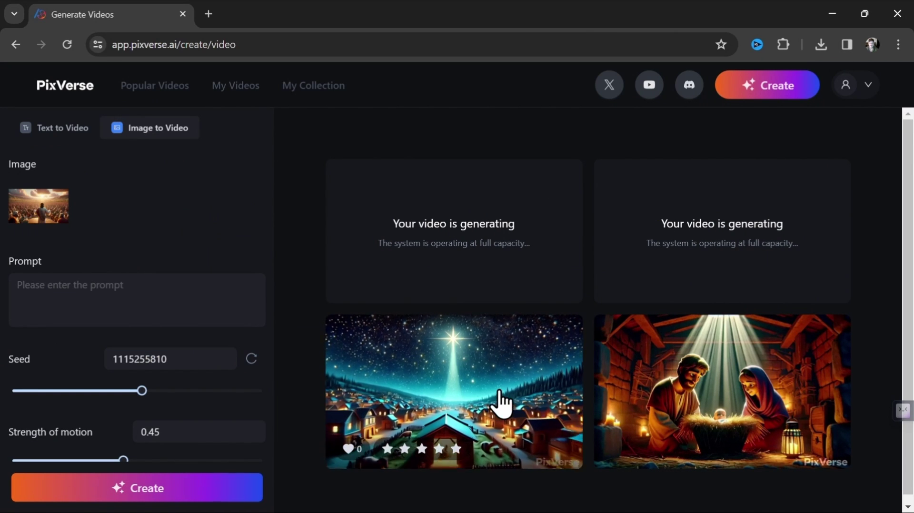
left_click(137, 460)
left_click(139, 488)
left_click(774, 376)
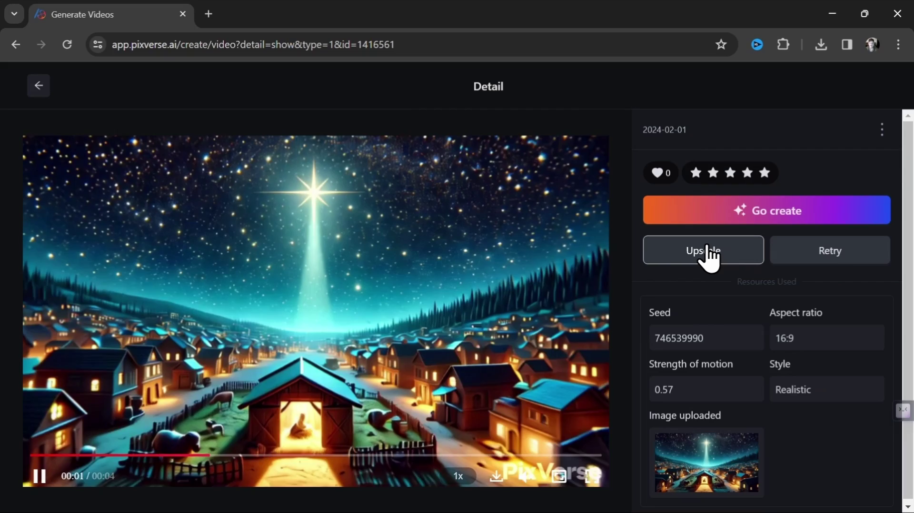
left_click(706, 253)
Step: Review the sleeping baby, nativity, Jesus close-up and hillside sermon videos in My Videos
left_click(147, 310)
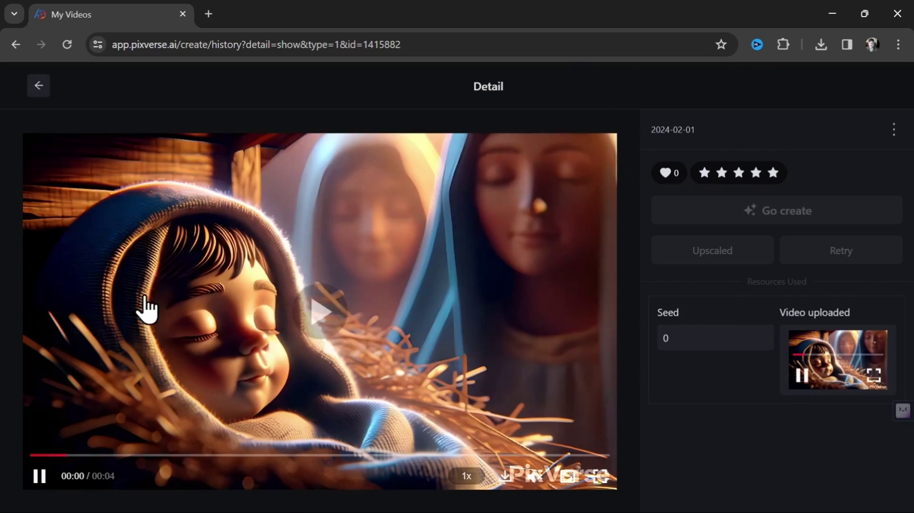
left_click(39, 86)
left_click(567, 206)
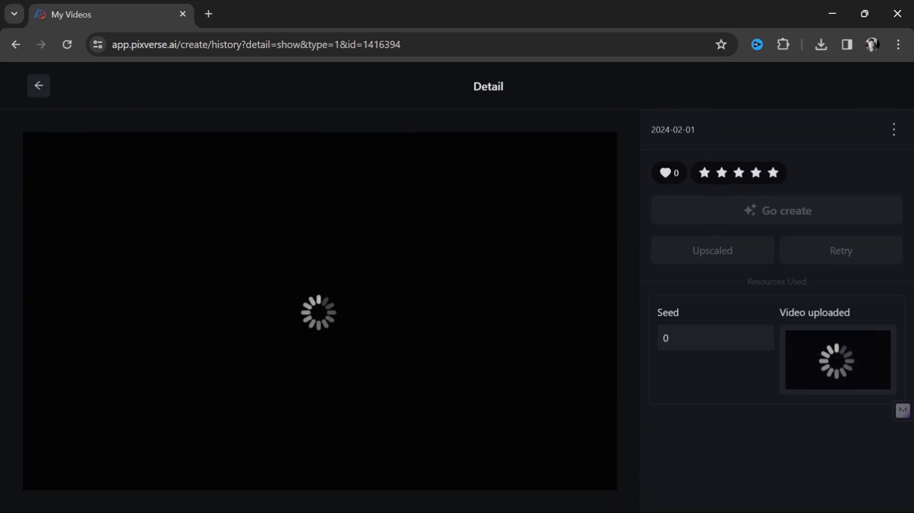
left_click(39, 86)
scroll(377, 373, "up", 7)
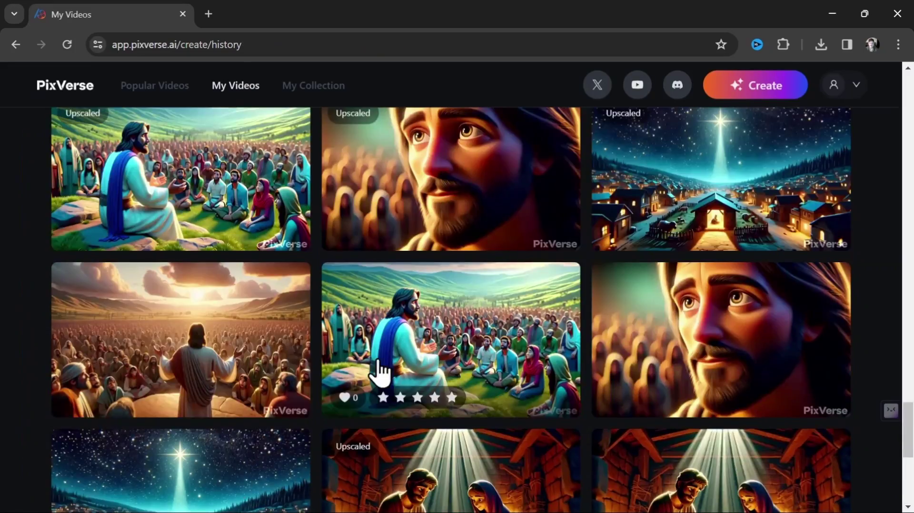
left_click(634, 252)
left_click(39, 86)
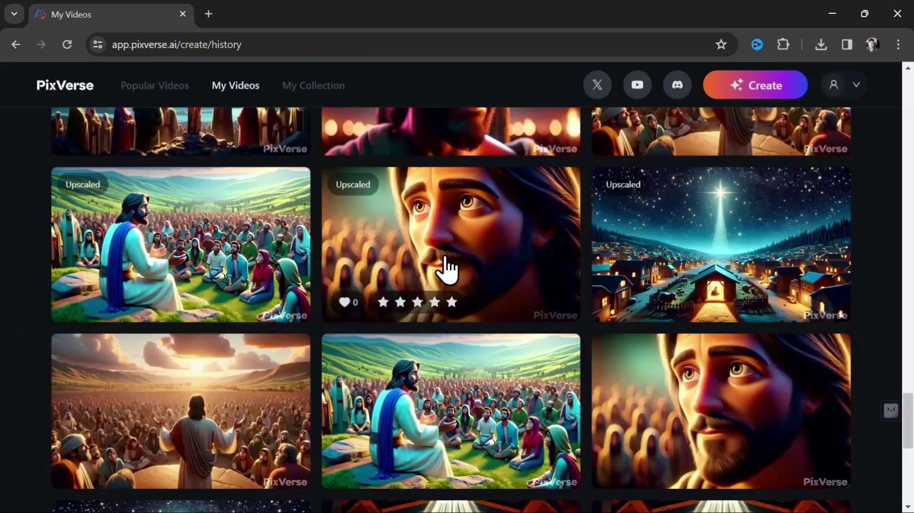
left_click(445, 268)
left_click(39, 85)
left_click(473, 464)
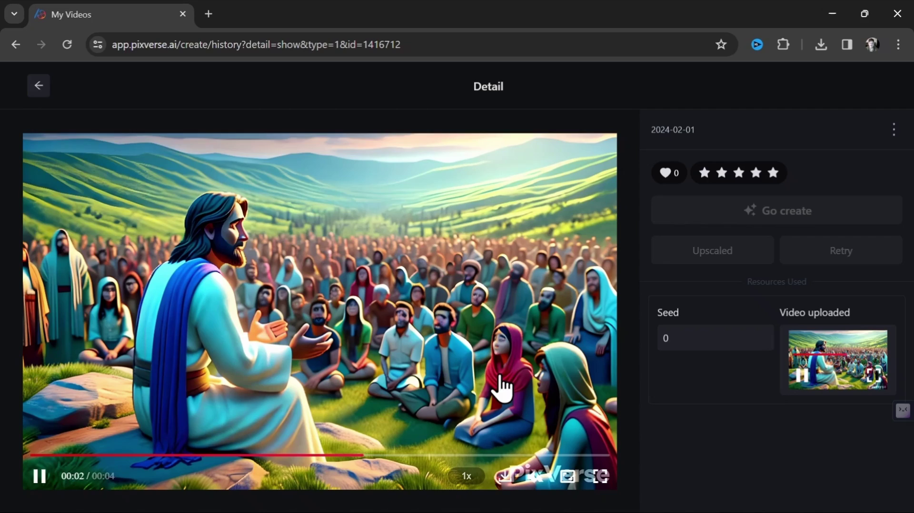
Step: Open MarkGo's video watermark remover, then CapCut's export settings for the combined clips project
left_click(40, 87)
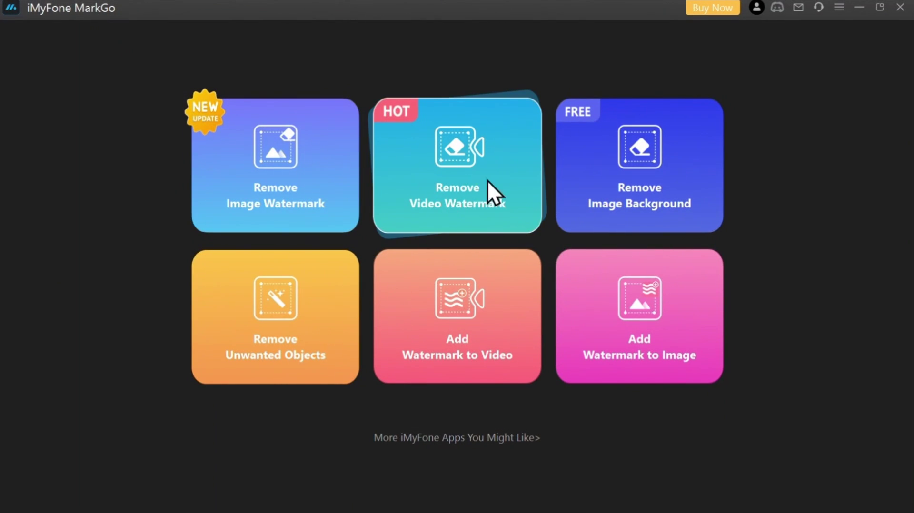
left_click(487, 181)
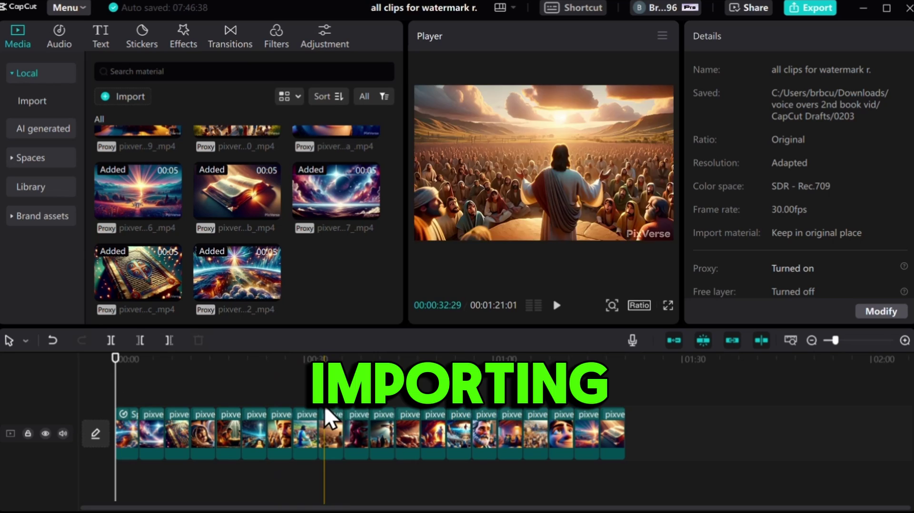
left_click(831, 10)
scroll(561, 299, "down", 3)
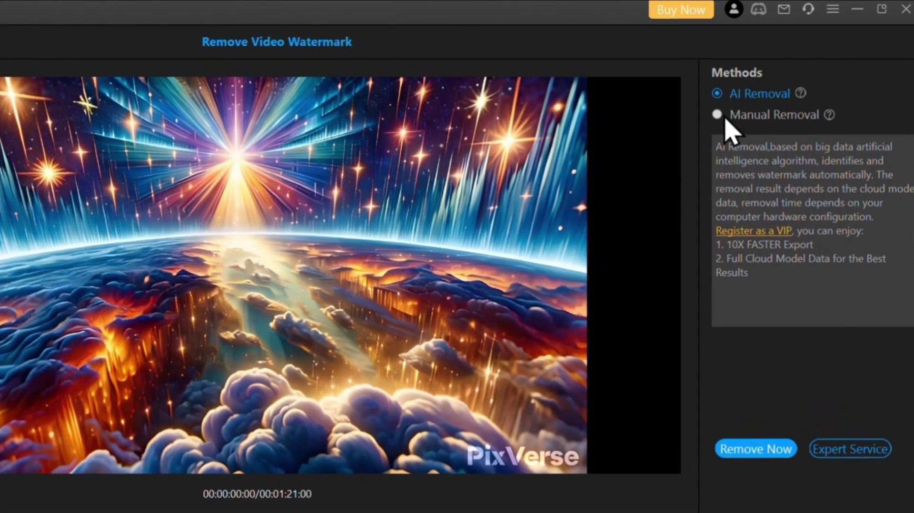
Step: Manually box the PixVerse watermark across 0:00–1:21 and remove it
left_click(725, 120)
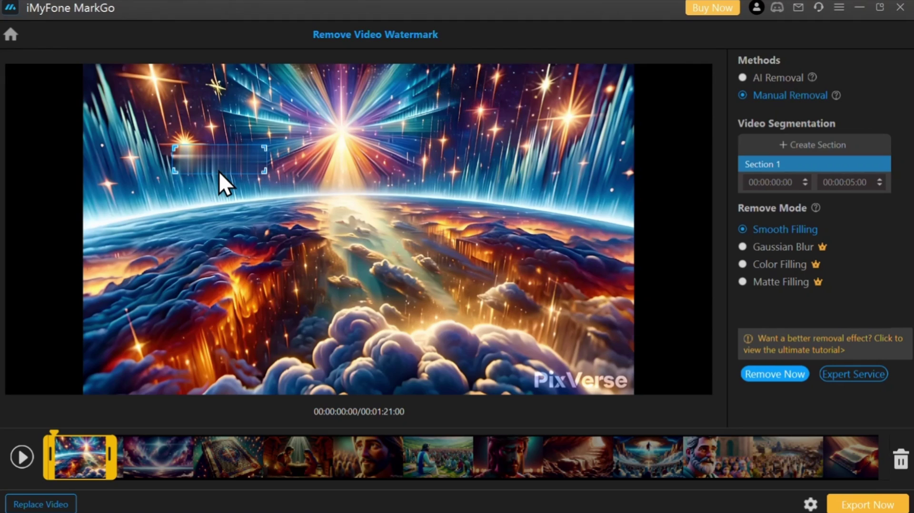
left_click_drag(210, 173, 453, 371)
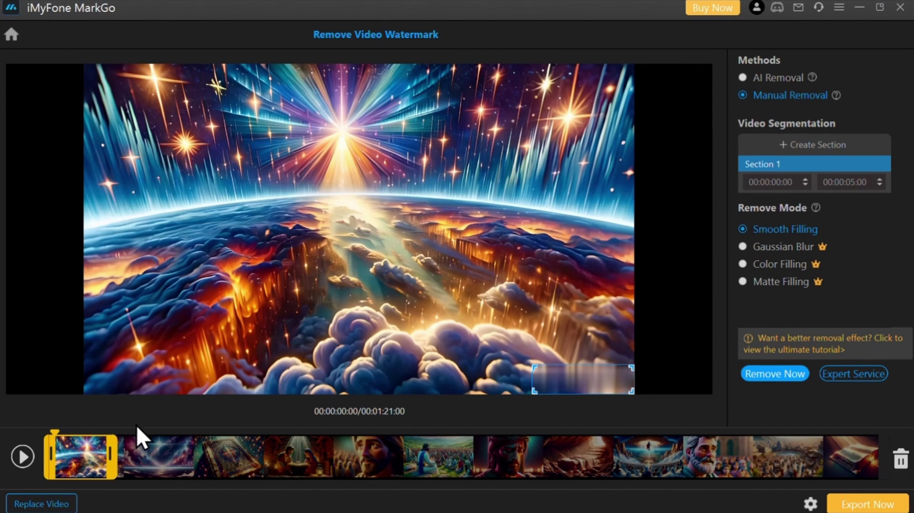
left_click_drag(120, 454, 881, 460)
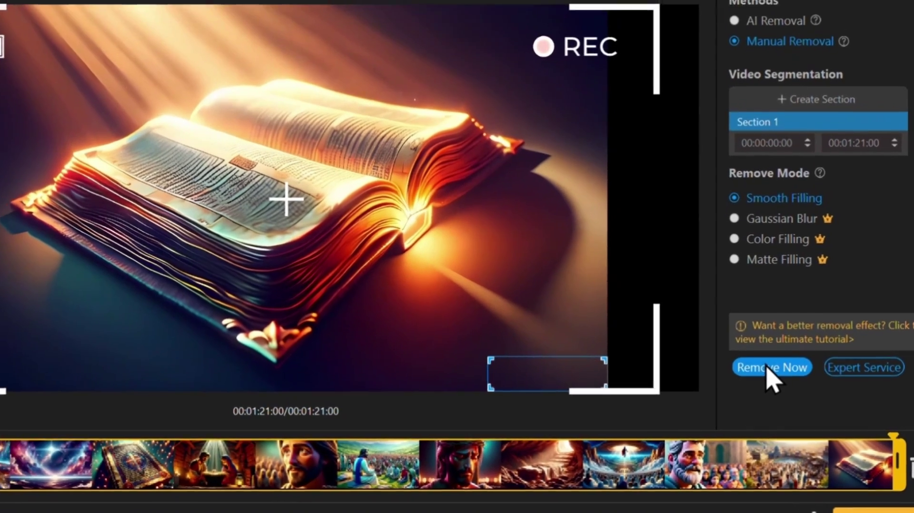
left_click(770, 369)
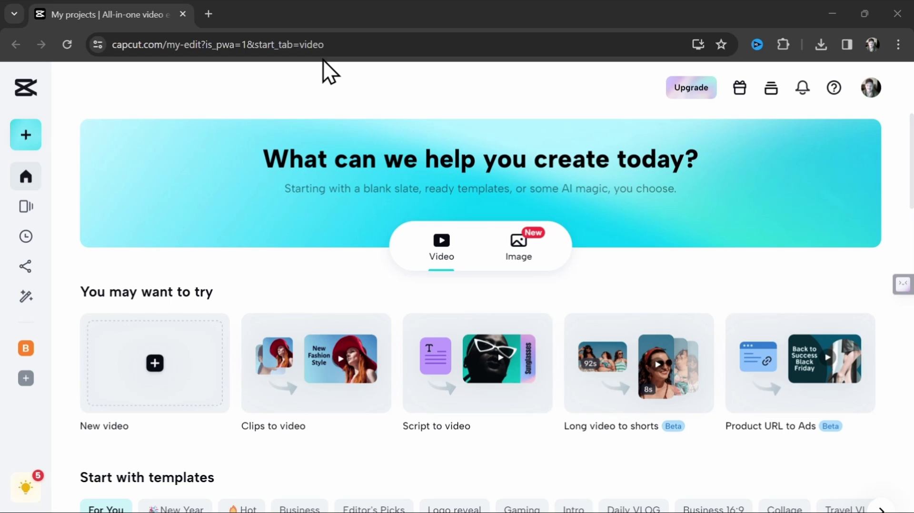
Step: Go to CapCut's Magic tools and launch the Video upscaler
left_click(328, 46)
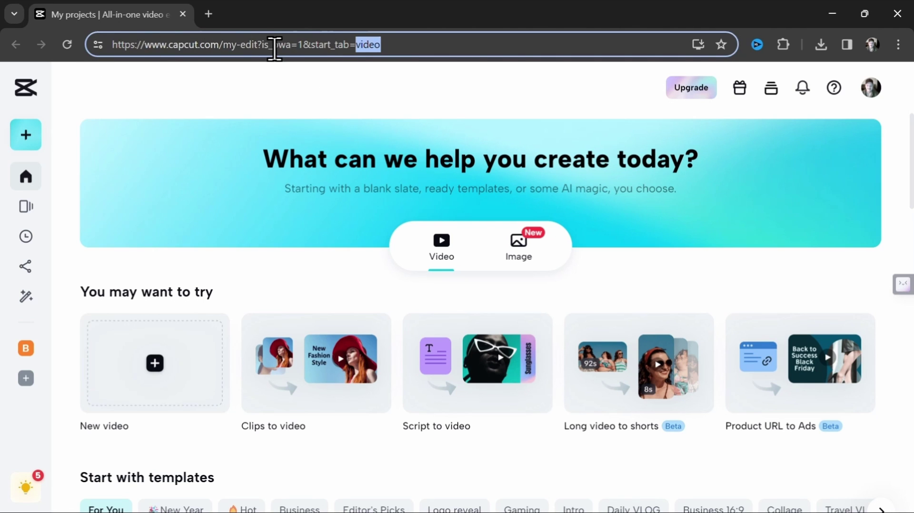
left_click(351, 102)
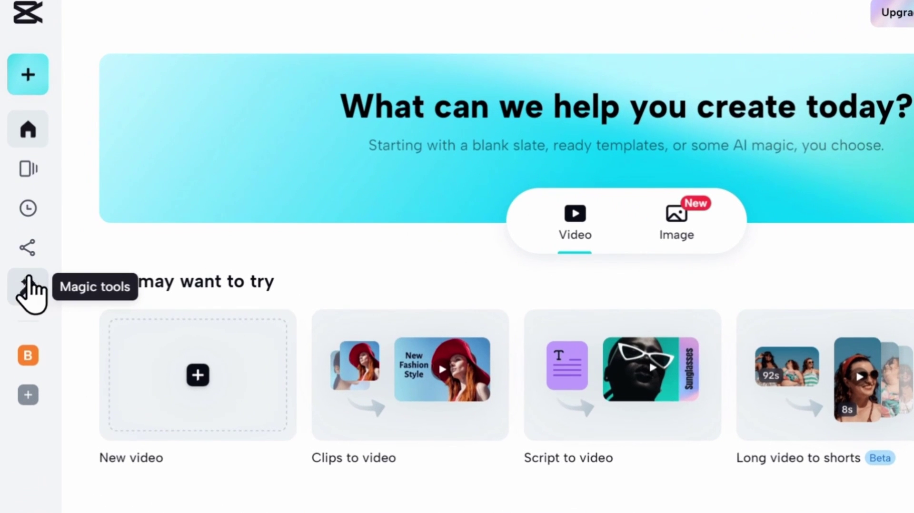
left_click(29, 289)
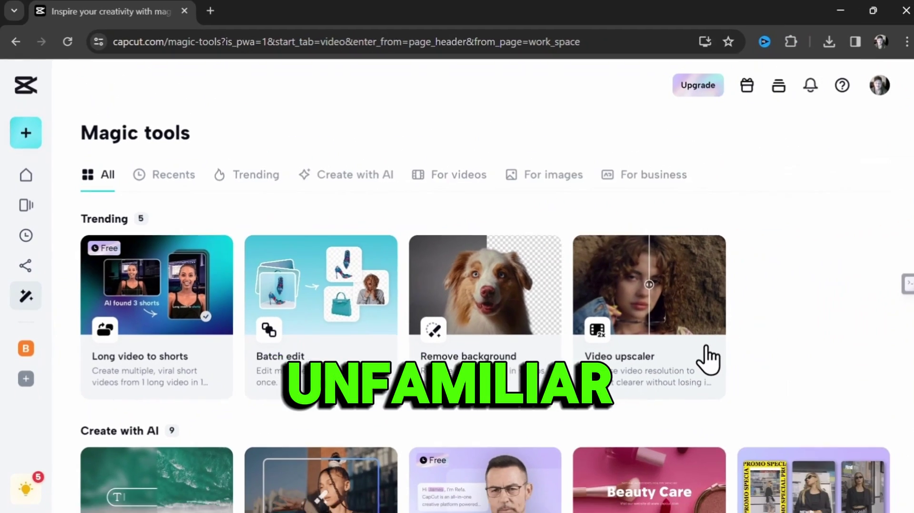
scroll(708, 362, "down", 6)
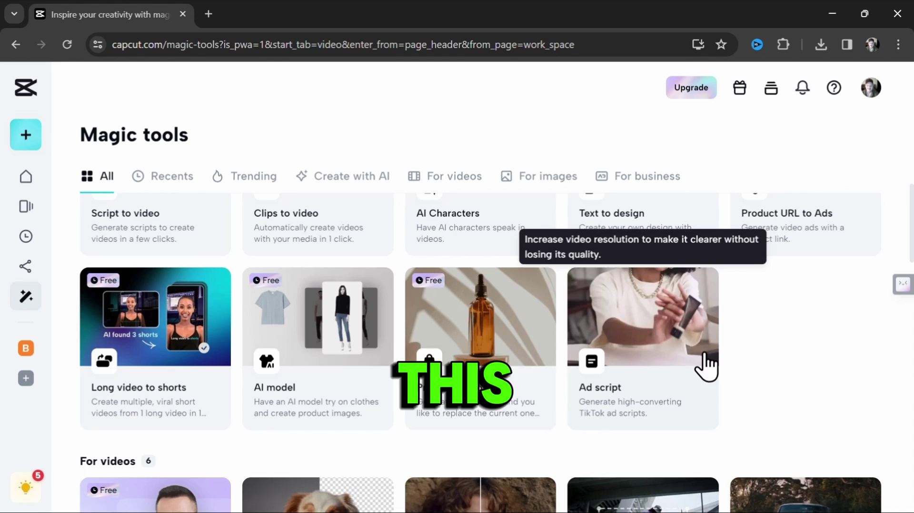
scroll(707, 376, "down", 5)
scroll(707, 377, "up", 9)
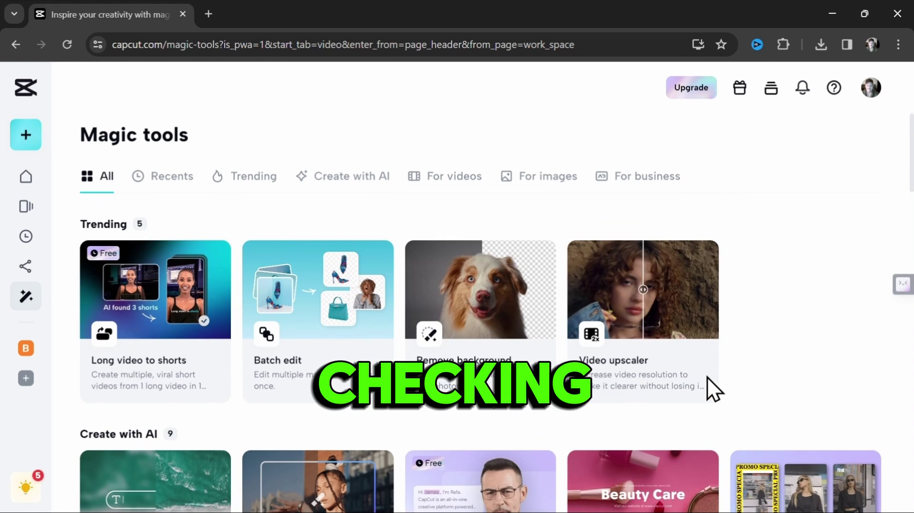
left_click(660, 309)
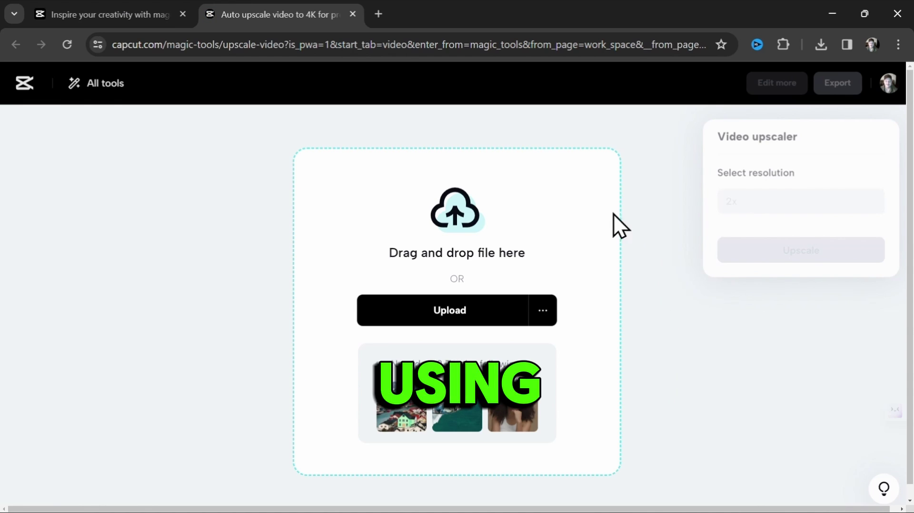
Step: Upload the story video, upscale it 2x to 2264 x 1356, and download it
left_click(450, 310)
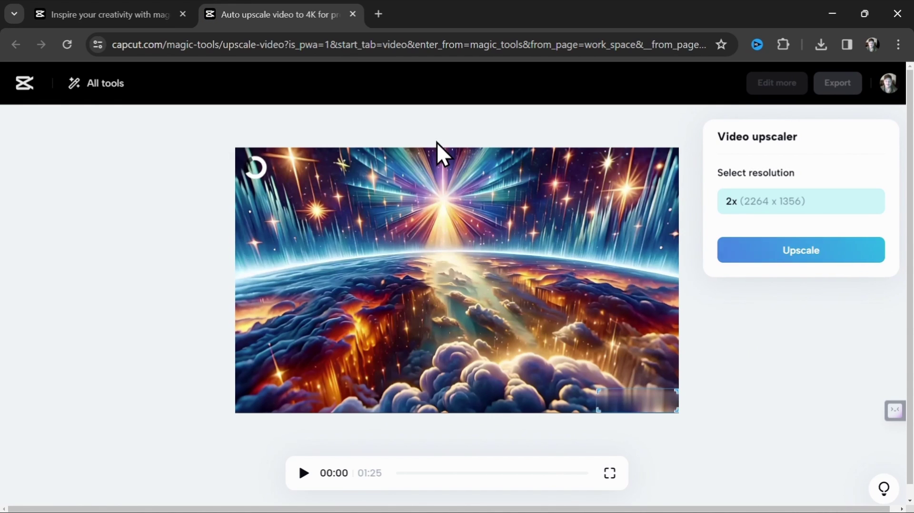
left_click(831, 274)
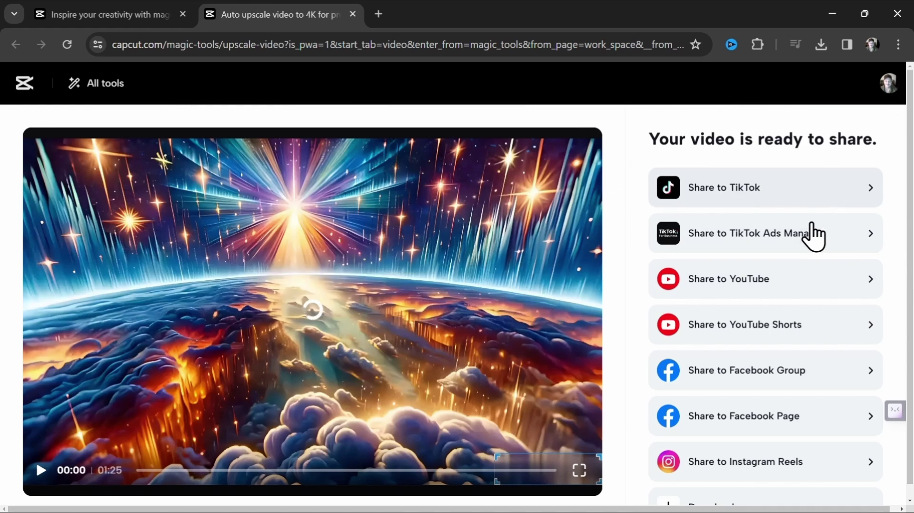
scroll(715, 364, "down", 3)
left_click(713, 366)
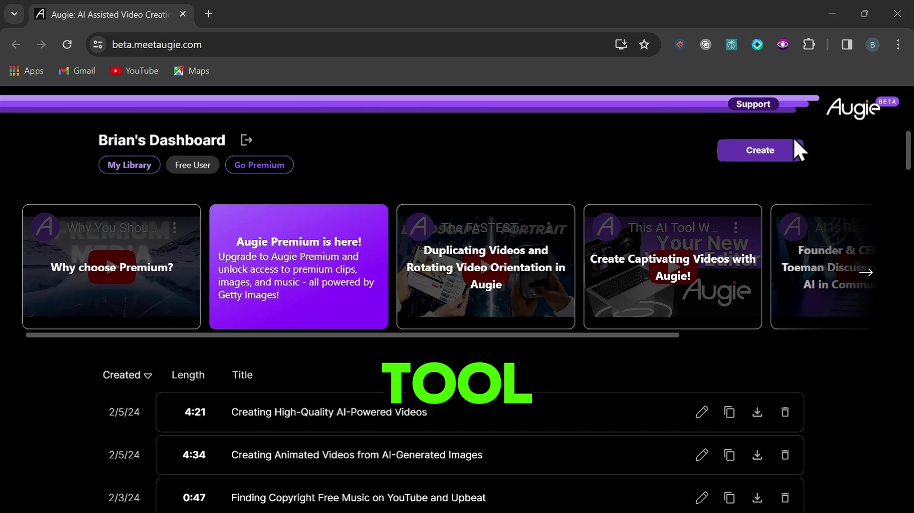
Step: Start a new Augie creation and preview the Upload and Record storytelling options
left_click(753, 152)
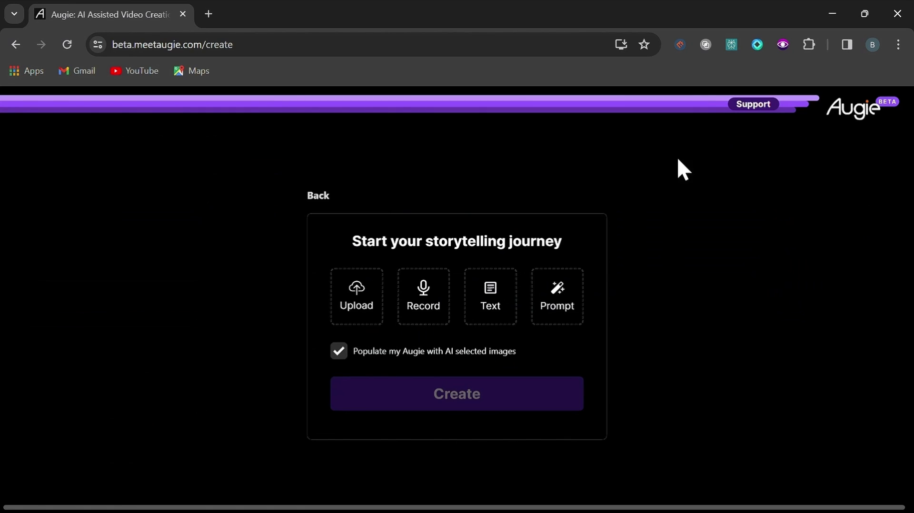
left_click(358, 305)
left_click(599, 216)
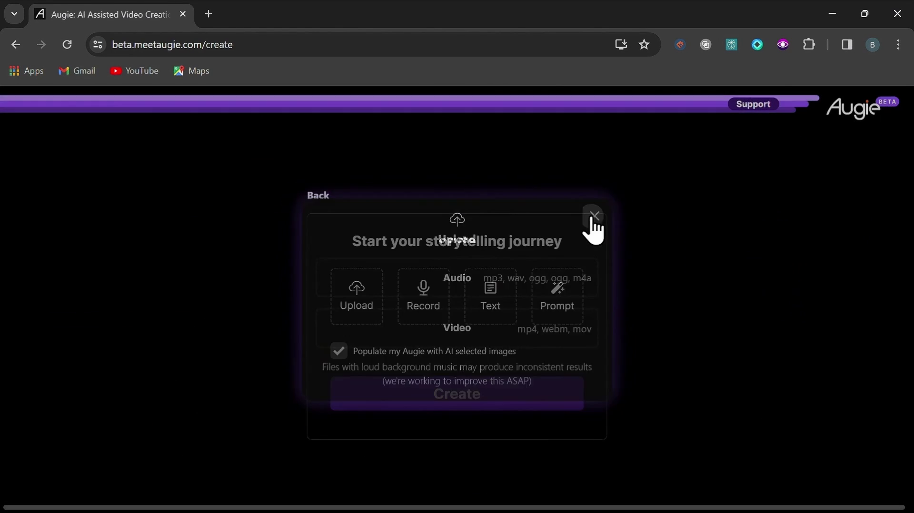
left_click(447, 305)
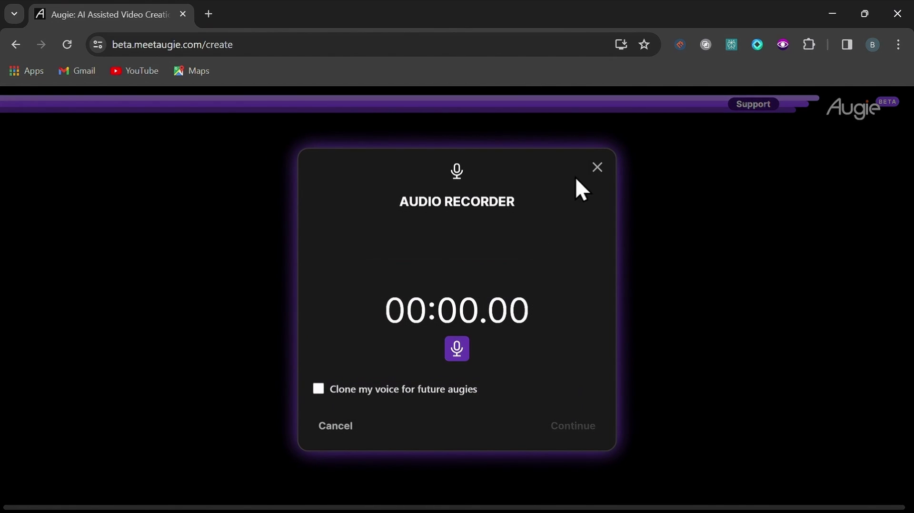
left_click(597, 167)
Step: Preview the text-to-voice and AI Storytelling Assistant options, then return to the transcript option
left_click(506, 310)
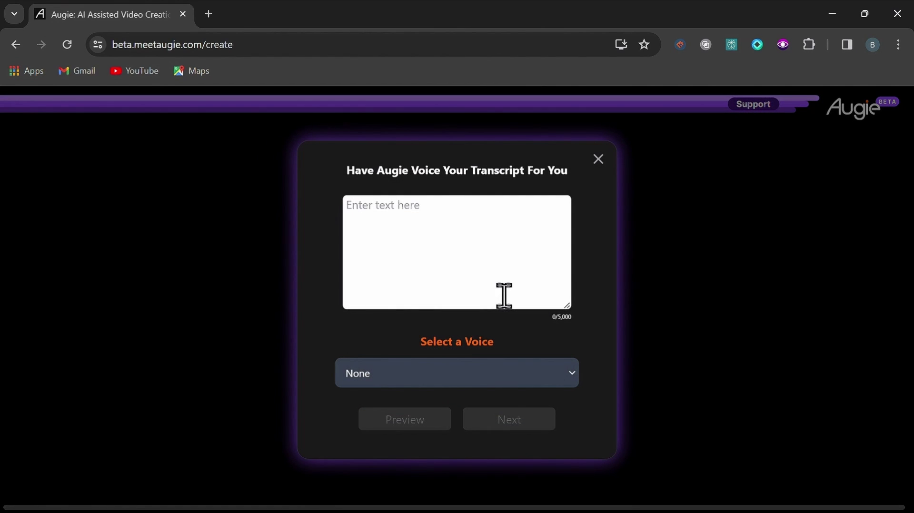
left_click(602, 165)
left_click(564, 295)
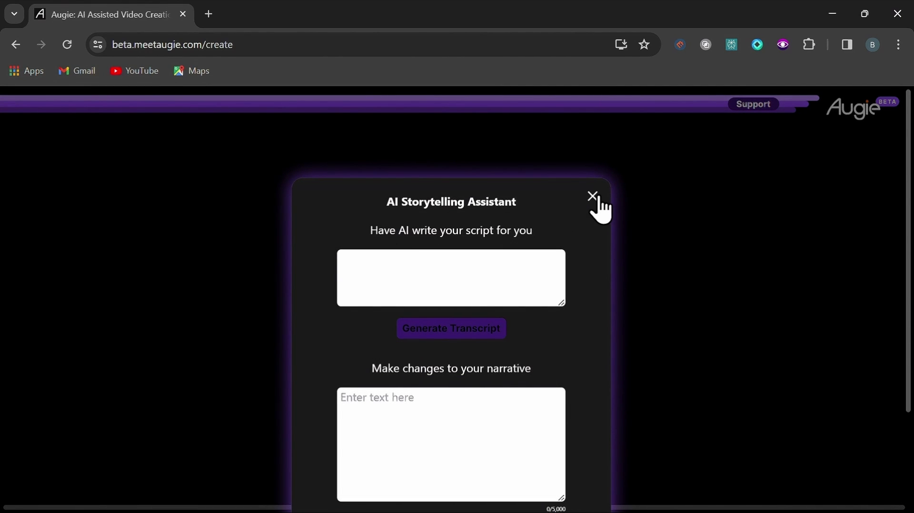
left_click(601, 201)
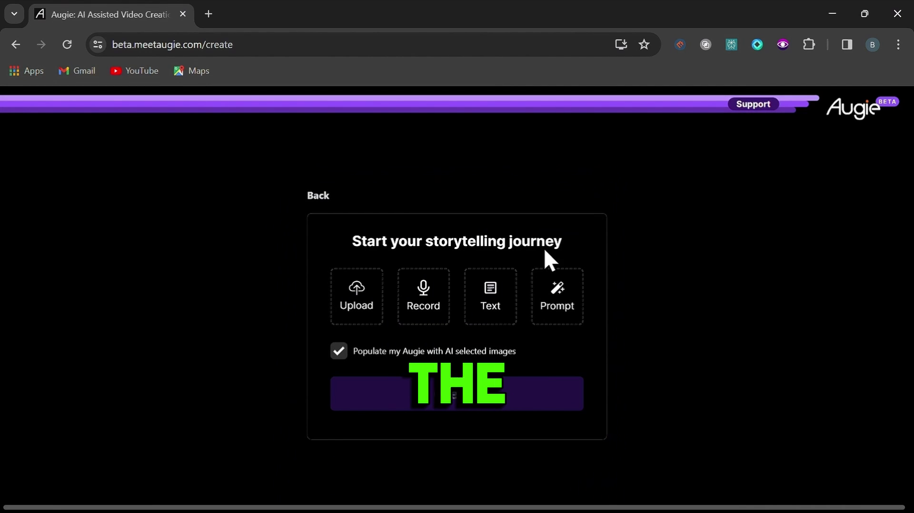
left_click(488, 308)
Step: Paste the New Testament script, pick the Joseph [Africa, Male, Old] [Deep] voice, and continue
key("ctrl+v")
left_click_drag(487, 299, 337, 166)
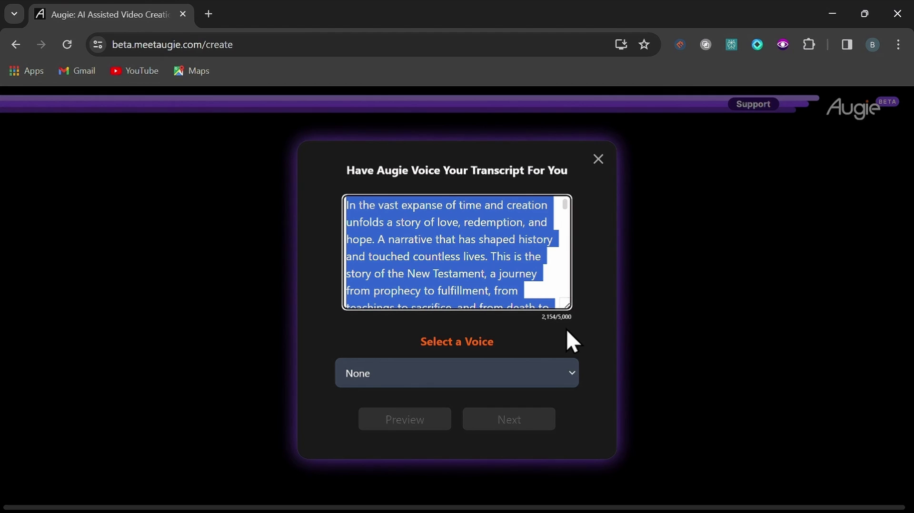
left_click(571, 377)
scroll(495, 259, "down", 3)
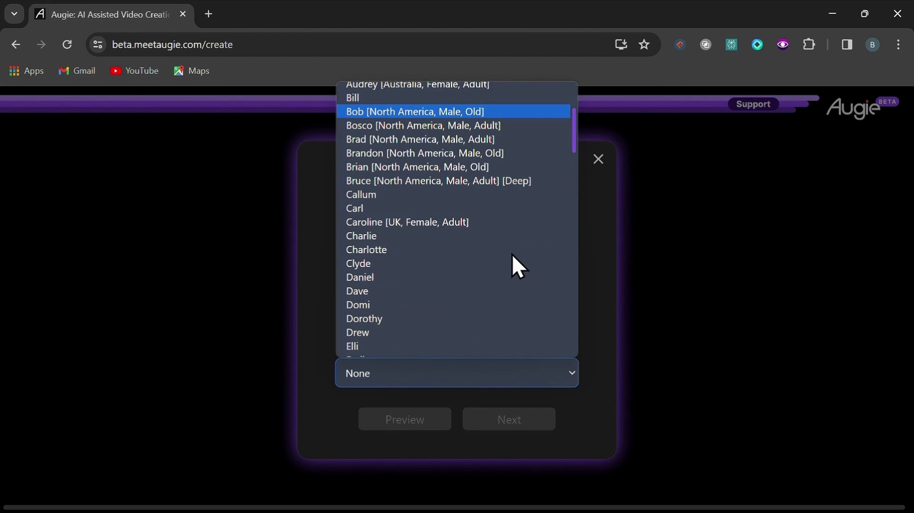
scroll(429, 281, "down", 9)
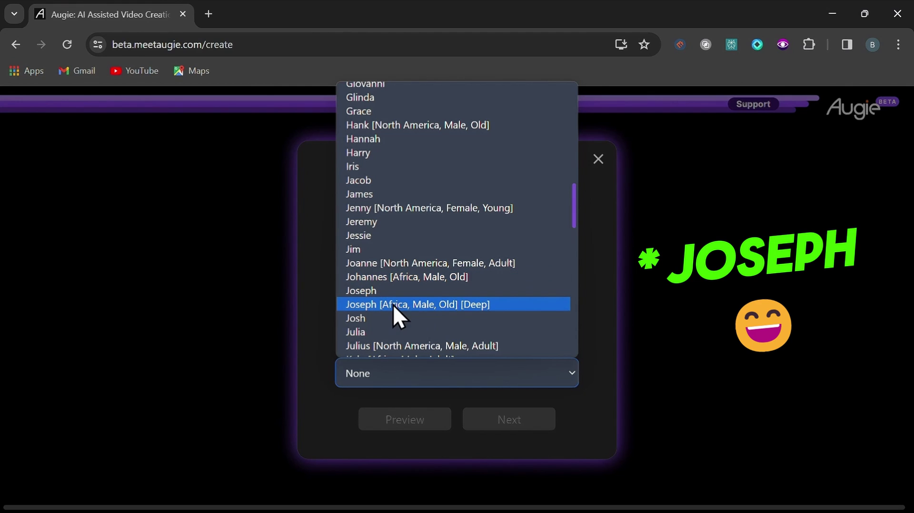
left_click(467, 307)
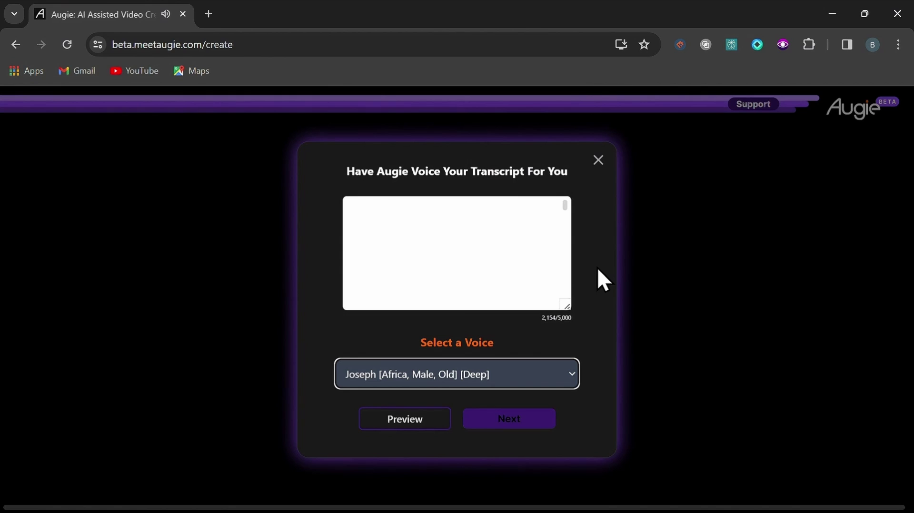
left_click(507, 428)
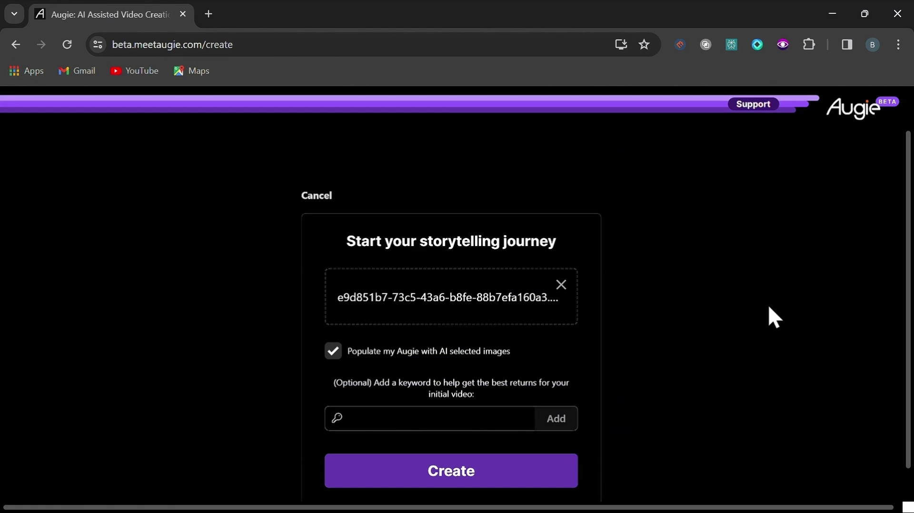
Step: Generate the New Testament video, open it in Augie's editor, and play the rough cut
left_click(460, 469)
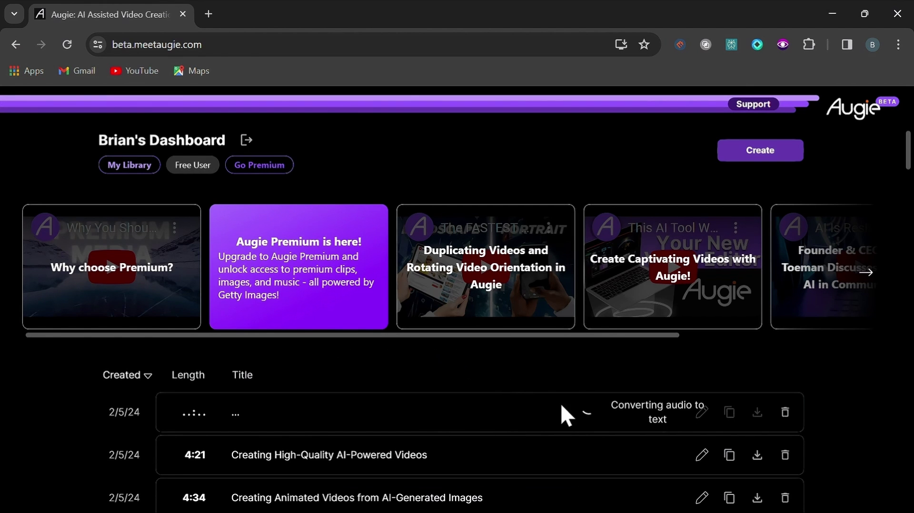
left_click(513, 430)
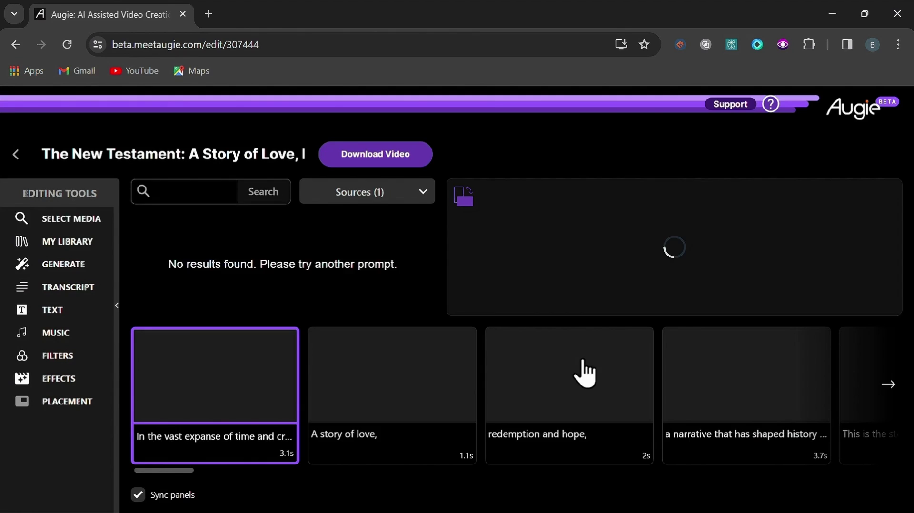
scroll(604, 274, "down", 1)
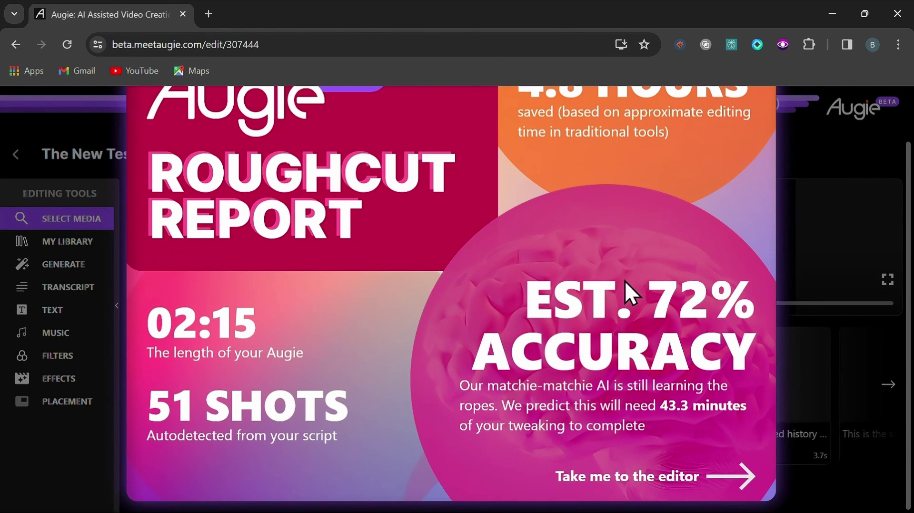
left_click(626, 485)
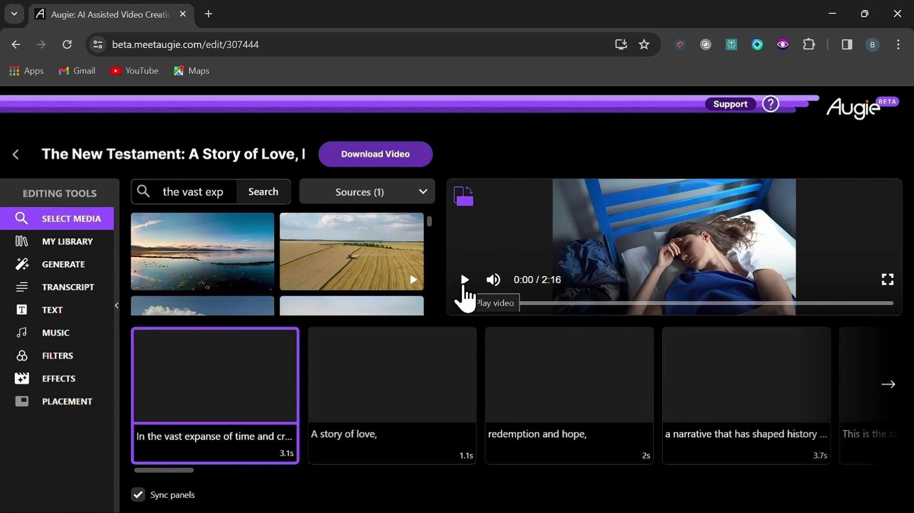
left_click(465, 281)
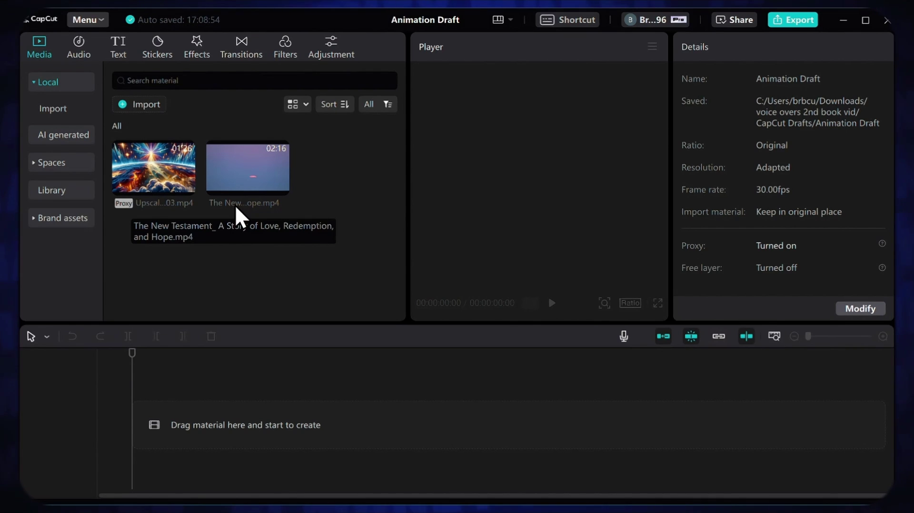
Step: Add the Augie video, extract its voiceover audio, and delete the original video clip
left_click(280, 187)
left_click(292, 422)
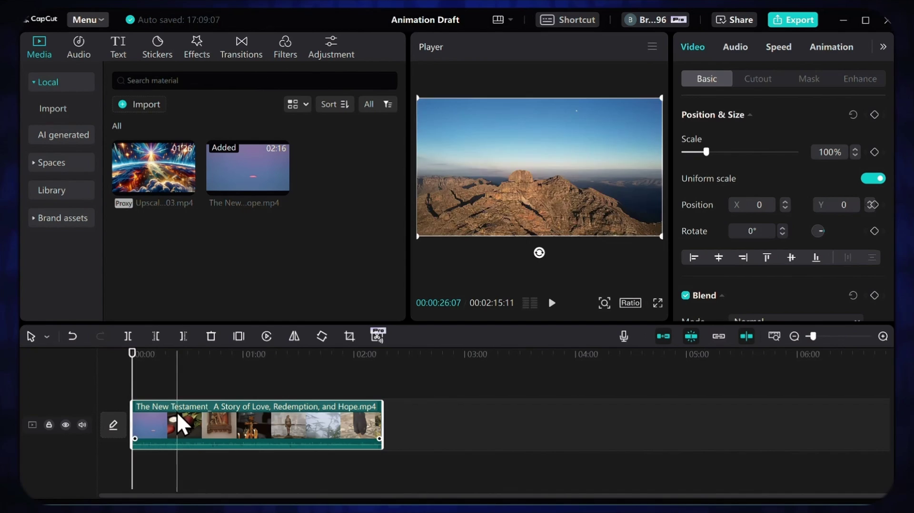
right_click(217, 441)
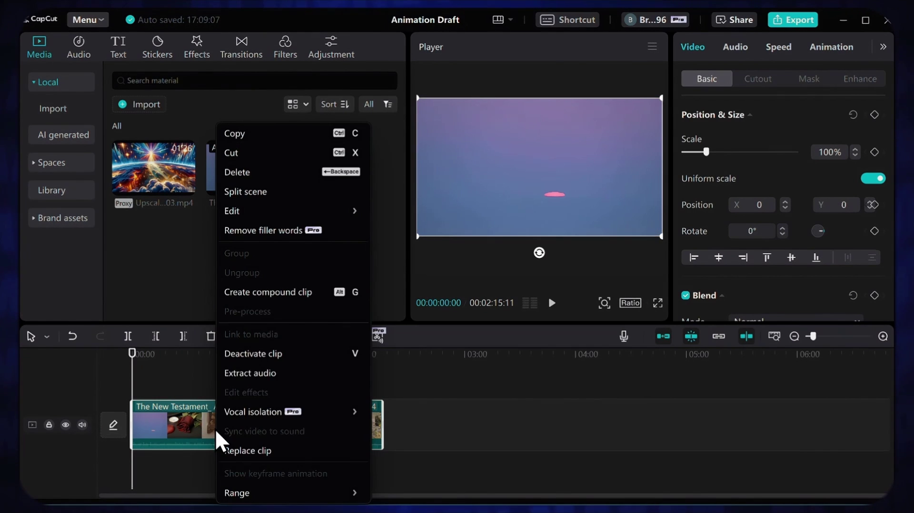
left_click(254, 374)
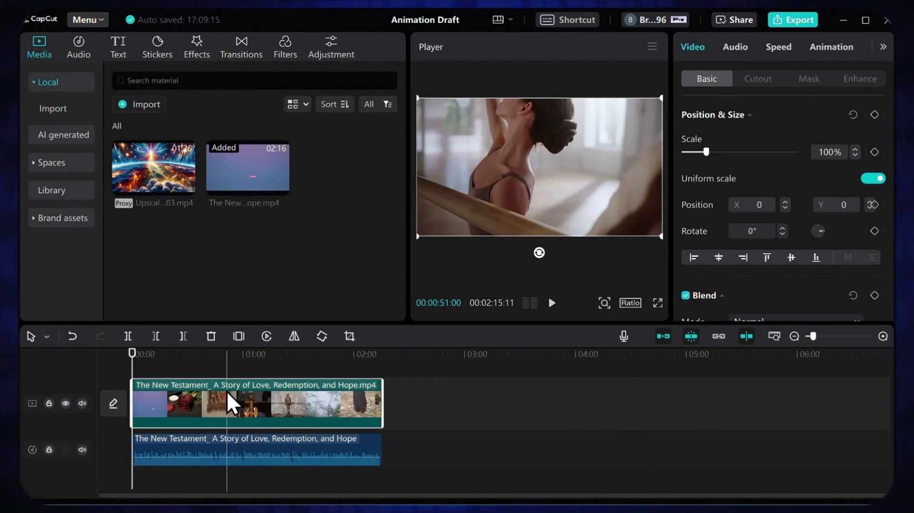
key("BackSpace")
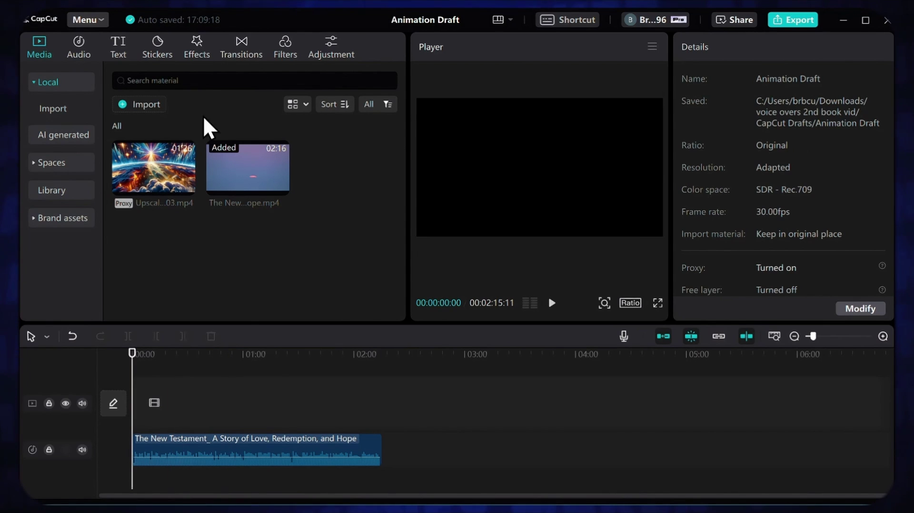
Step: Add the upscaled animation and slow it to about 0.6x speed
left_click(185, 186)
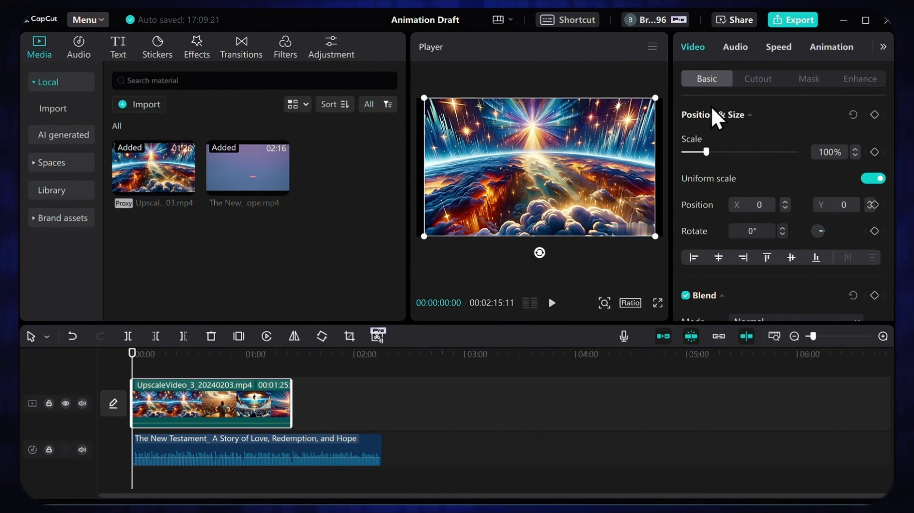
left_click(777, 50)
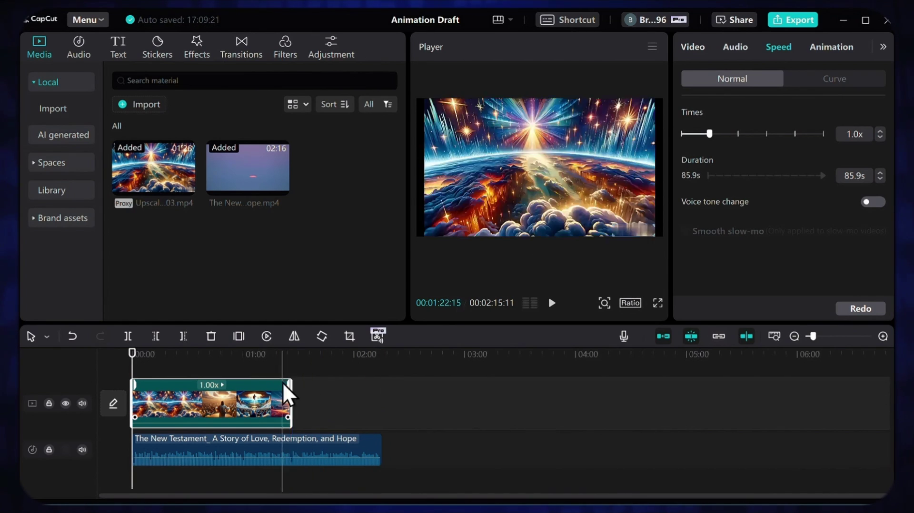
left_click_drag(289, 390, 376, 393)
Step: Stretch the 0.6x animation clip to 2:14:17 so it ends with the voiceover
scroll(630, 453, "up", 2)
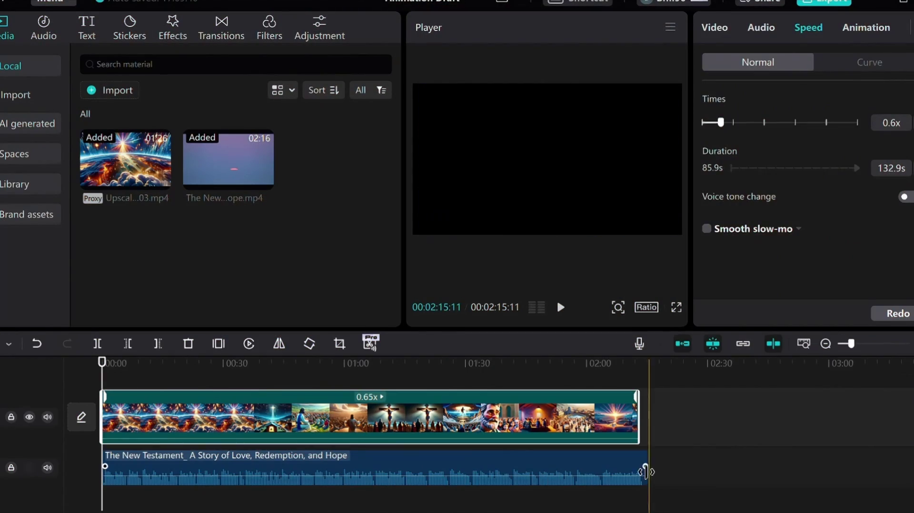
left_click(645, 471)
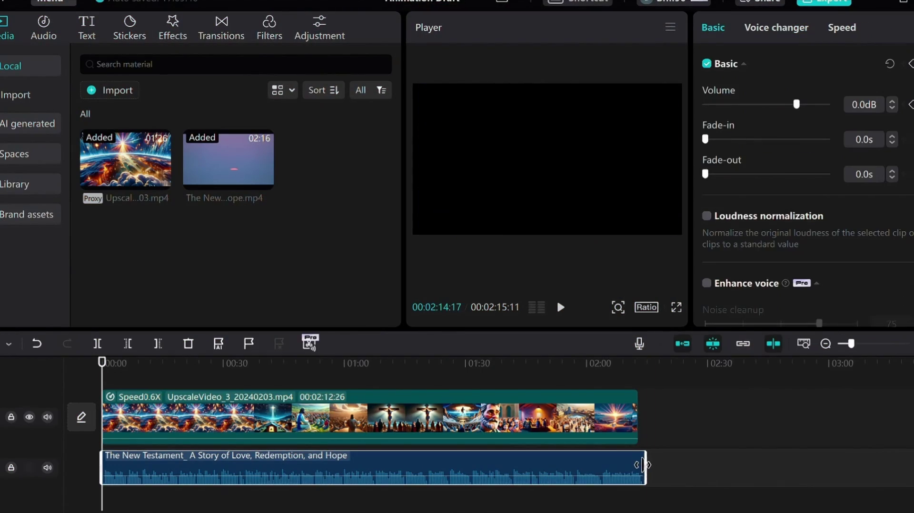
left_click(619, 417)
left_click(809, 28)
left_click_drag(639, 400, 645, 399)
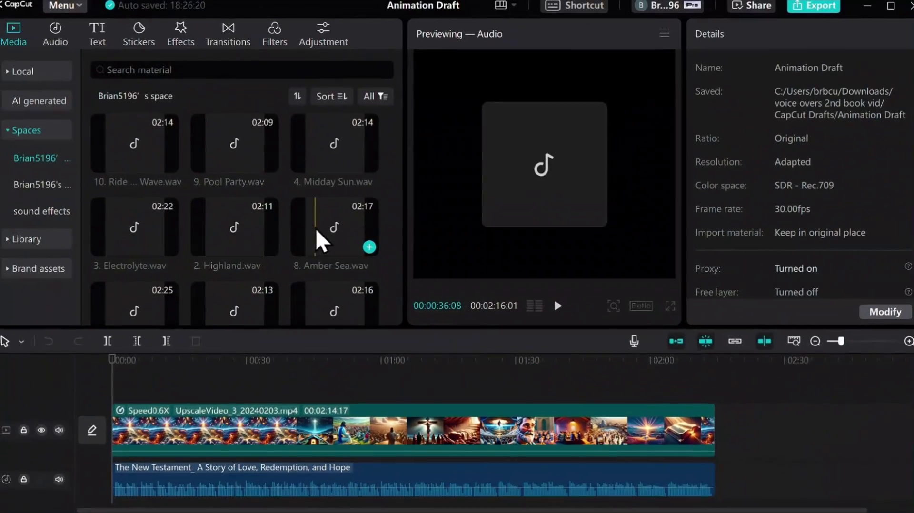
Step: Place Amber Sea.wav on the timeline as background music, then browse transitions and music
left_click_drag(318, 241, 159, 498)
left_click(35, 71)
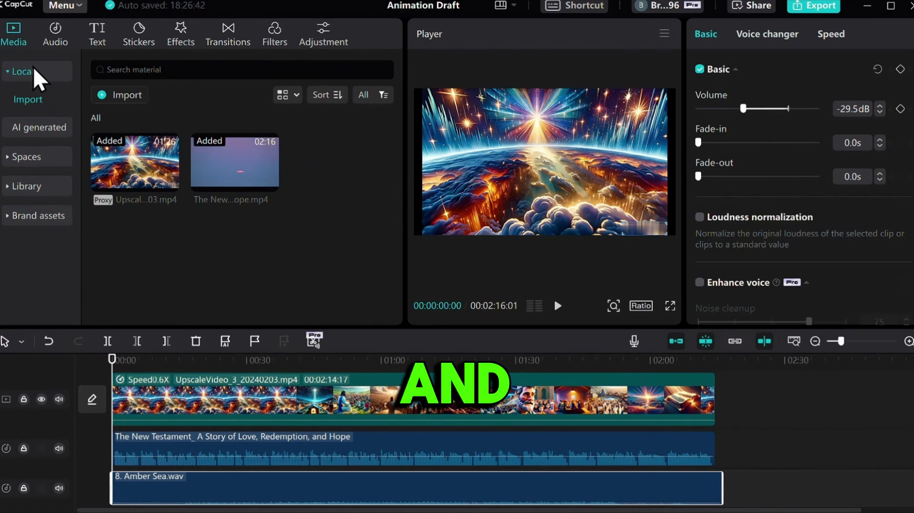
left_click(230, 36)
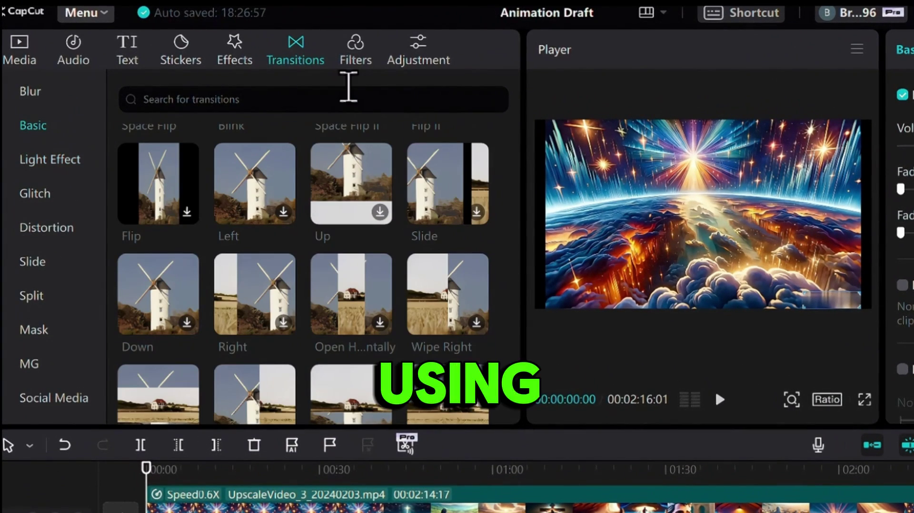
left_click(74, 59)
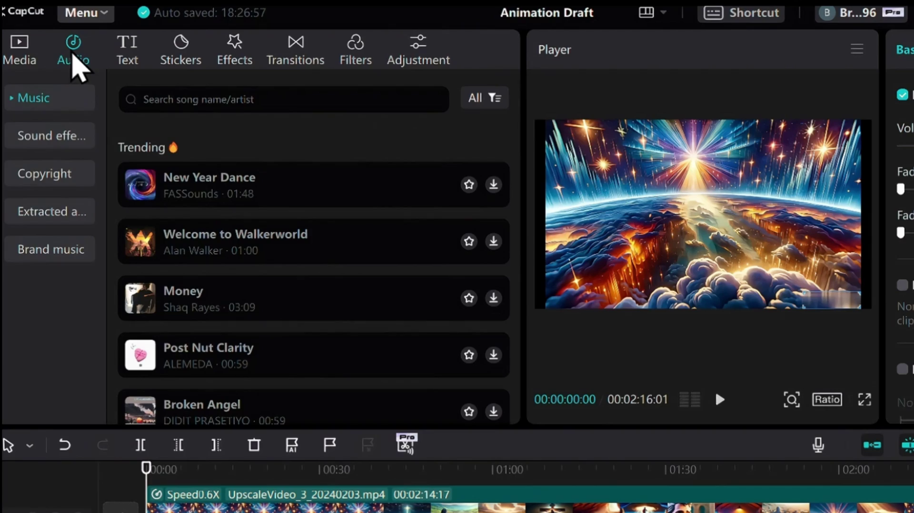
Step: Browse the sound effects, including Ambience, the video effects, and YouTube's free sound effects
left_click(50, 136)
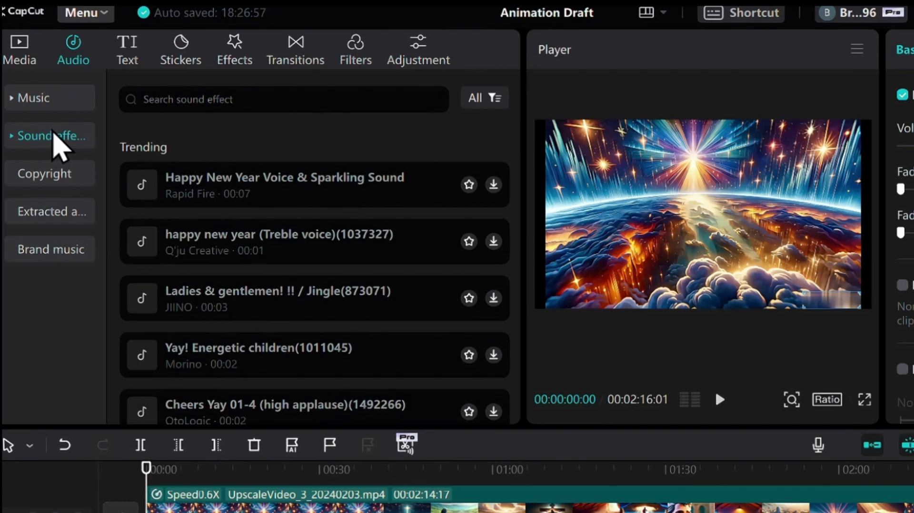
scroll(51, 235, "down", 5)
left_click(46, 163)
left_click(234, 54)
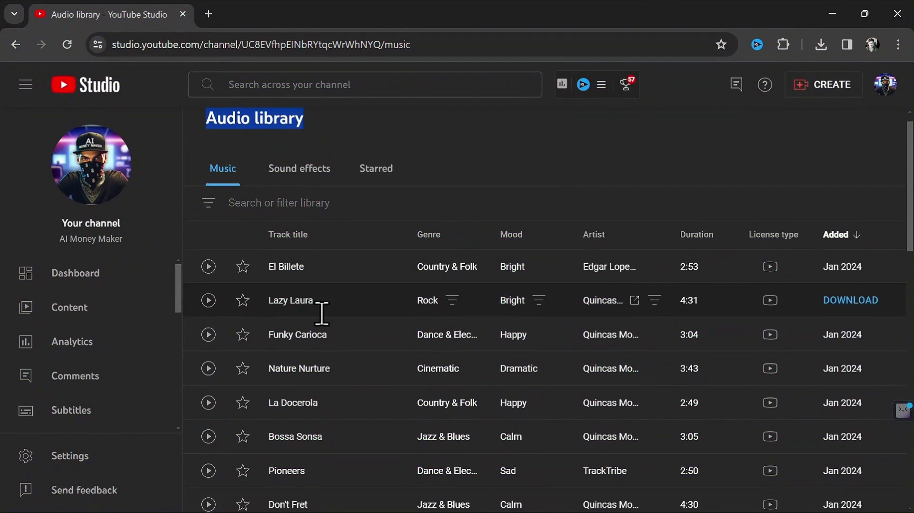
scroll(322, 313, "up", 1)
left_click(273, 195)
scroll(321, 352, "down", 5)
scroll(315, 344, "up", 5)
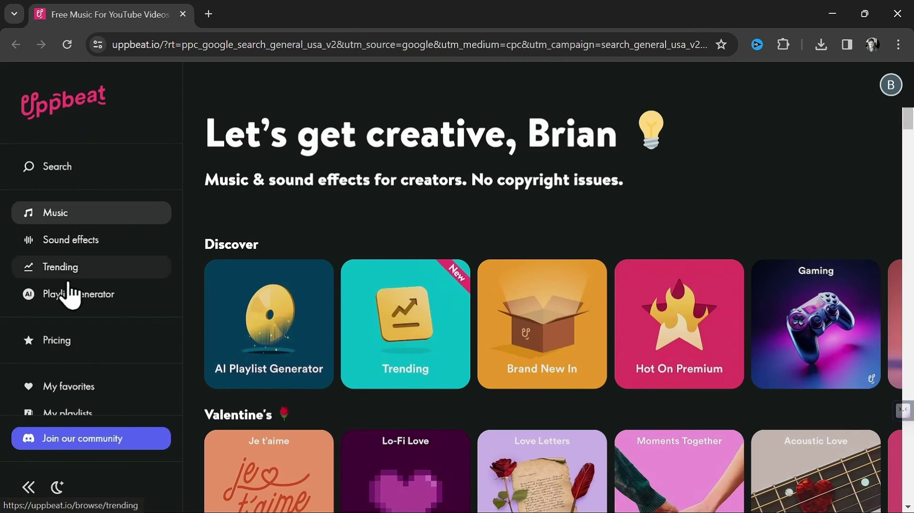
scroll(637, 309, "down", 10)
scroll(637, 310, "down", 15)
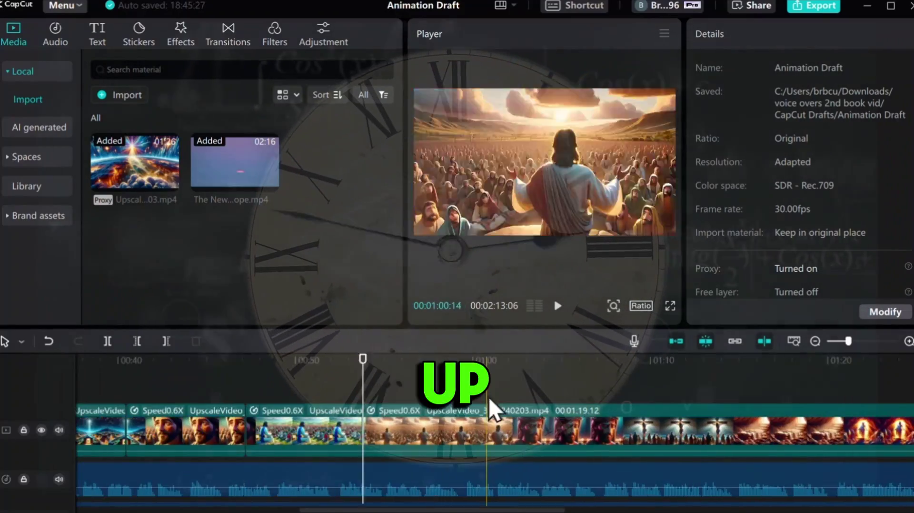
Step: Move the playhead to the scene around 1:40 in the story
left_click(464, 422)
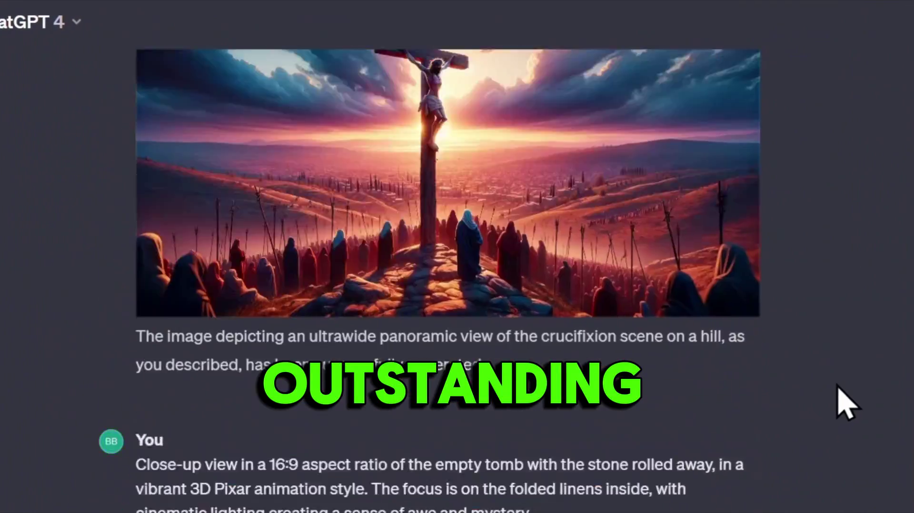
scroll(846, 404, "up", 20)
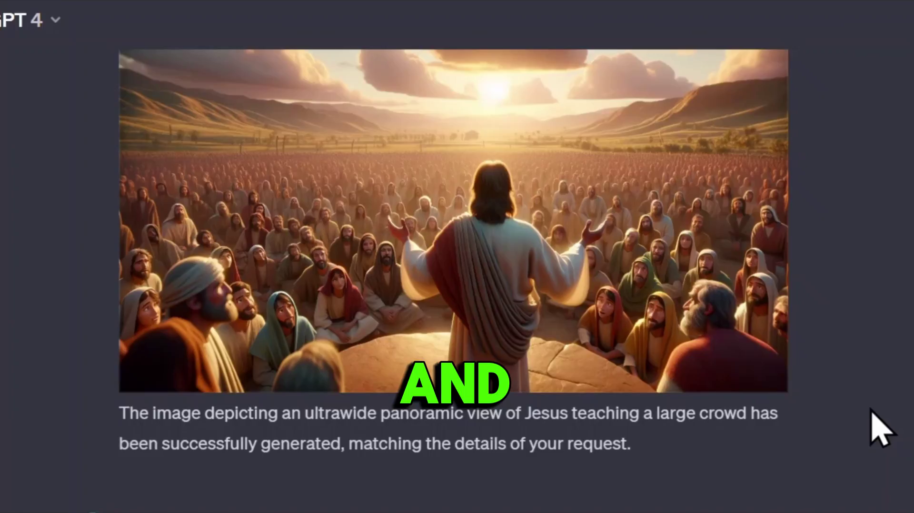
scroll(891, 435, "up", 15)
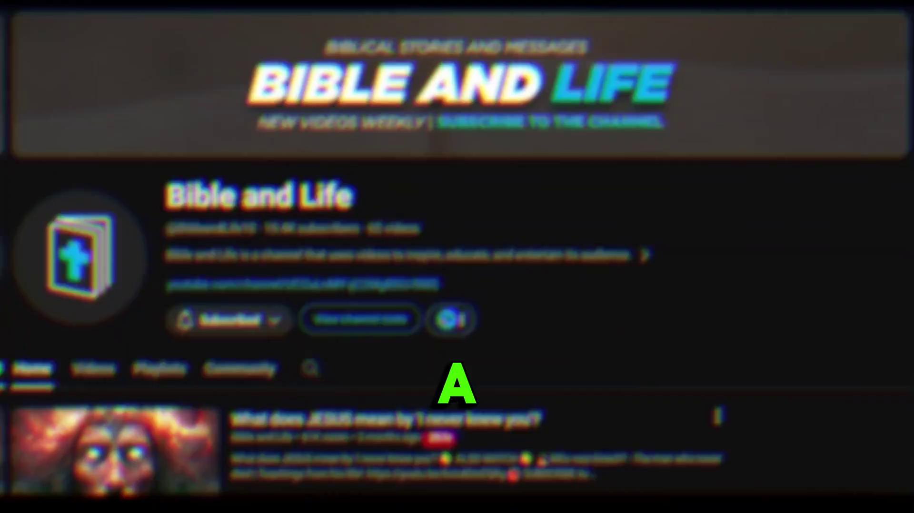
scroll(663, 373, "down", 7)
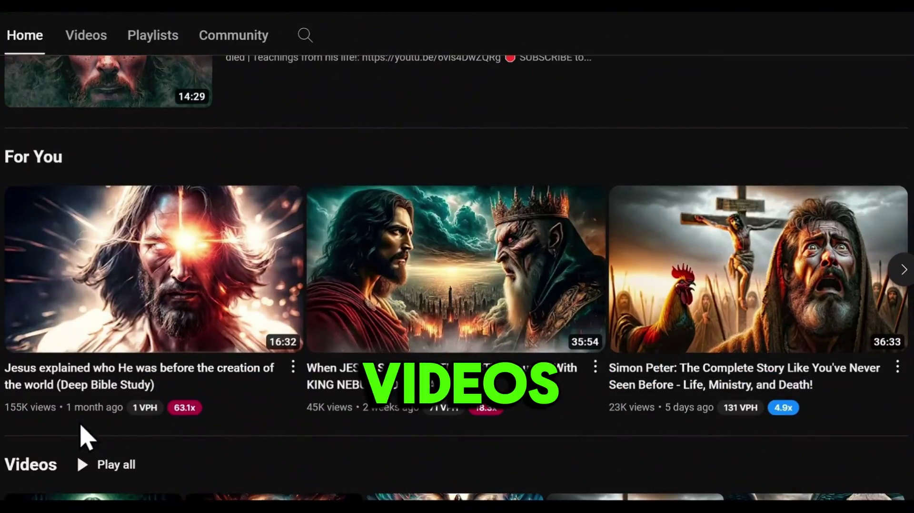